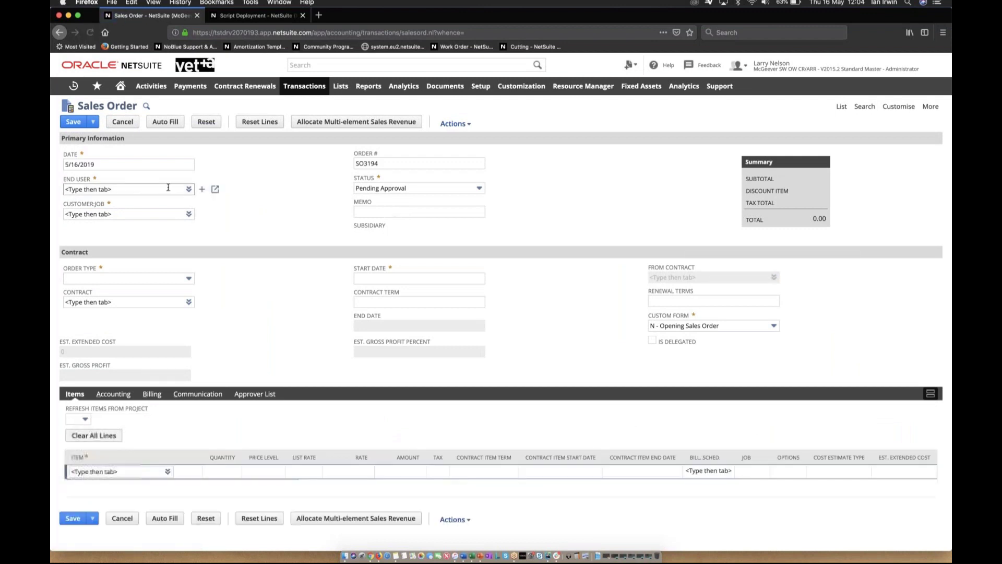
Step: Choose ABC Co. as the sales order's end user to fill customer and contract defaults
click(143, 187)
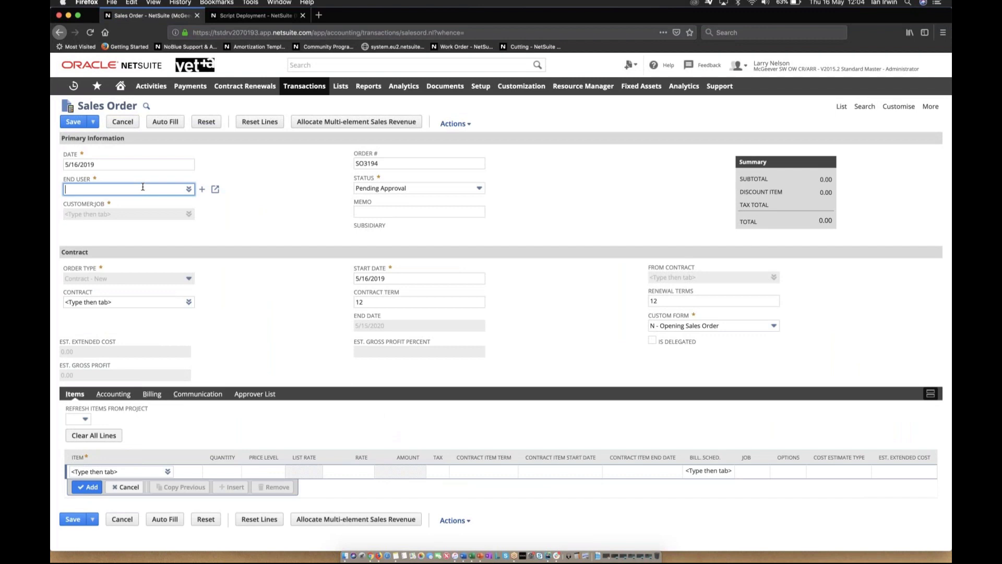
text(abc)
click(151, 201)
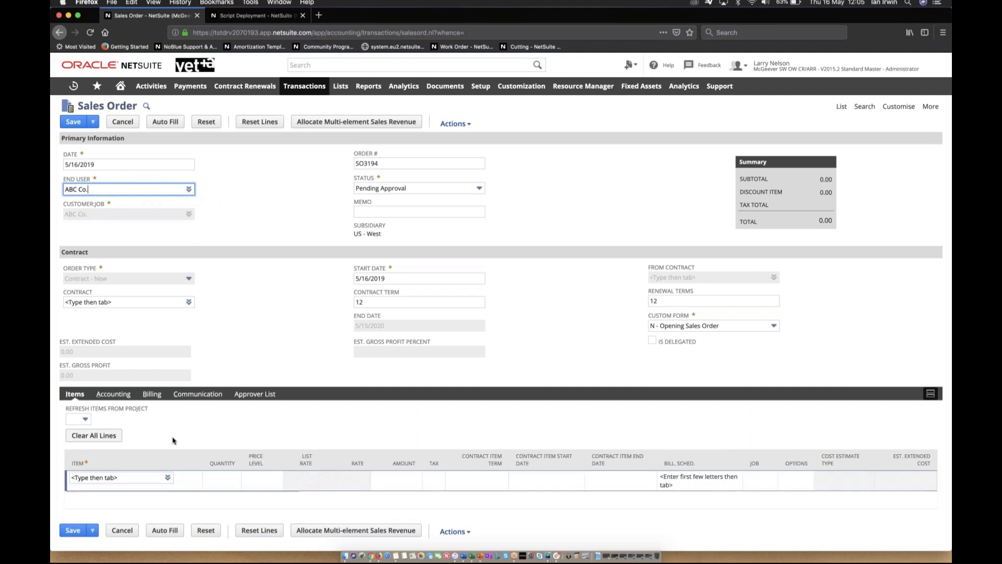
Step: Add a SaaS License line to the order at the base price
click(147, 478)
click(145, 478)
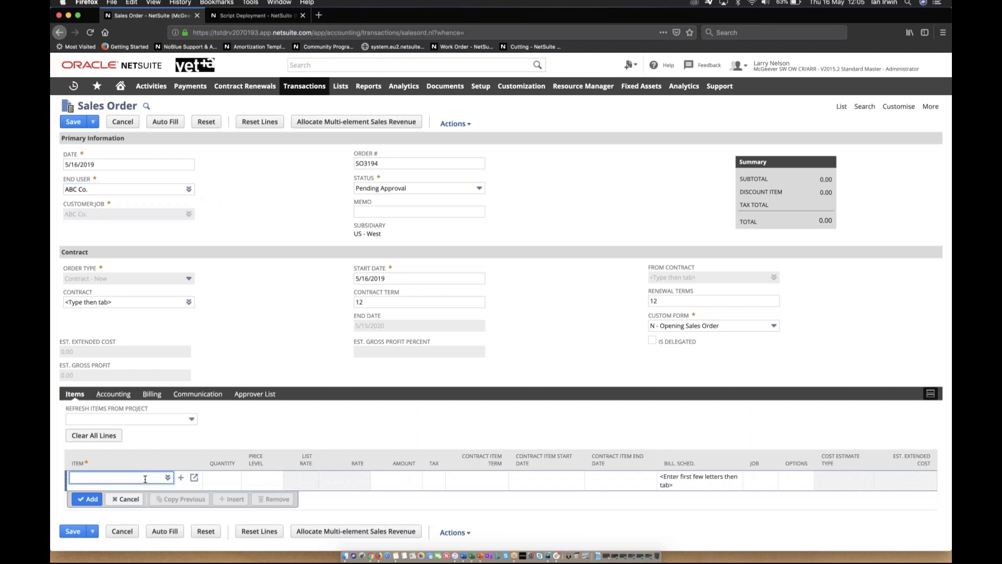
text(saas)
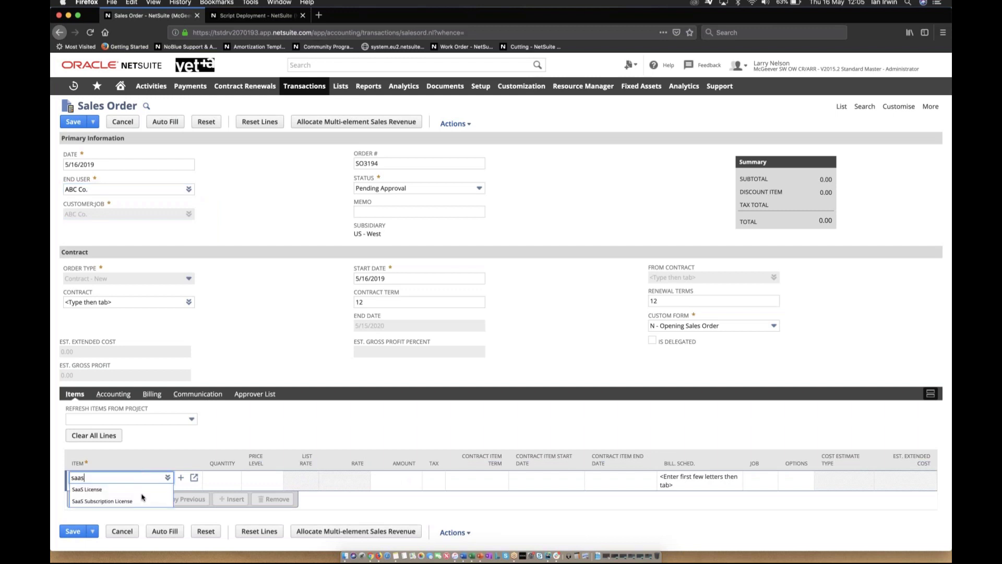
click(142, 494)
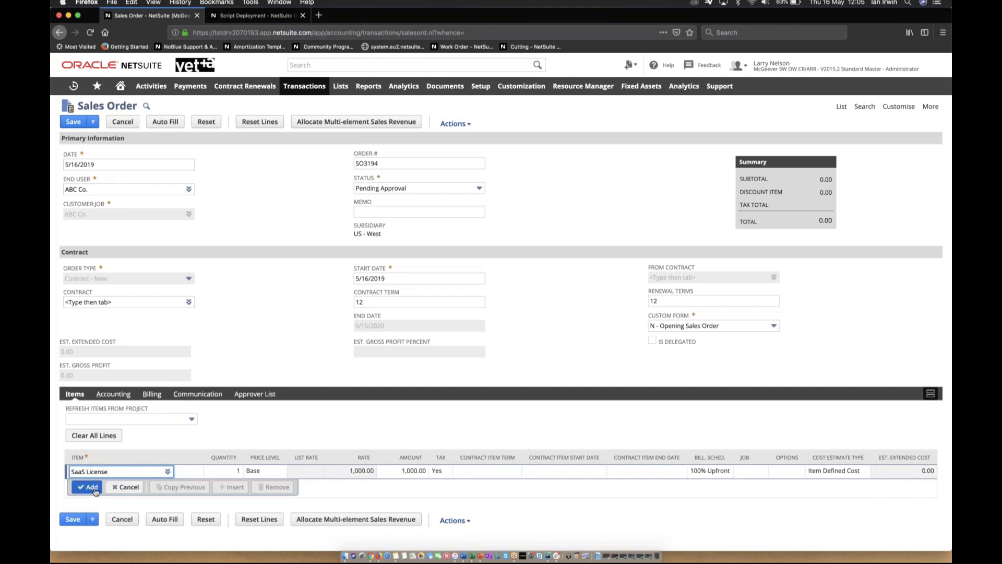
click(91, 487)
Step: Add a second SaaS License line at the Custom price level with a 150 list rate
text(saas)
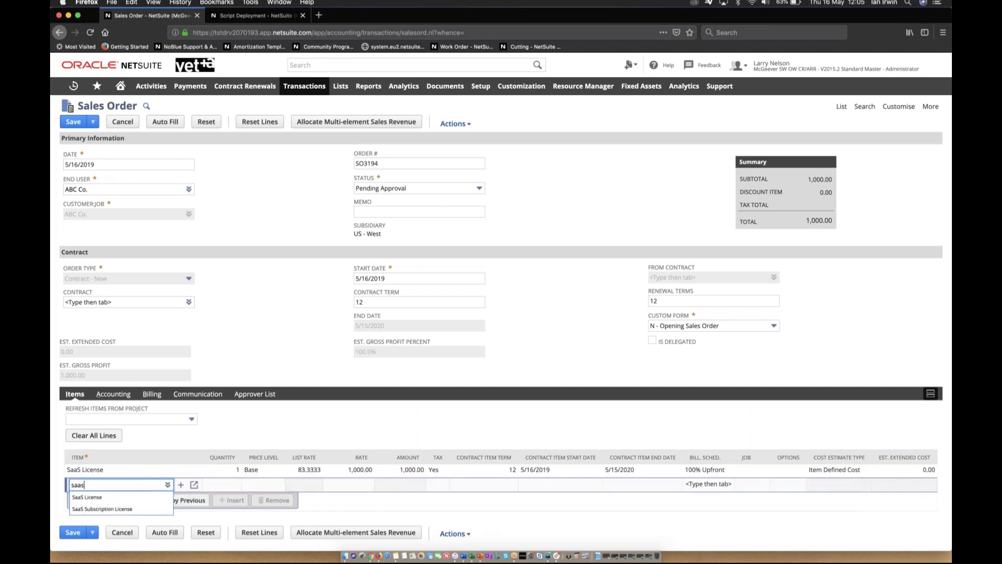
key(Tab)
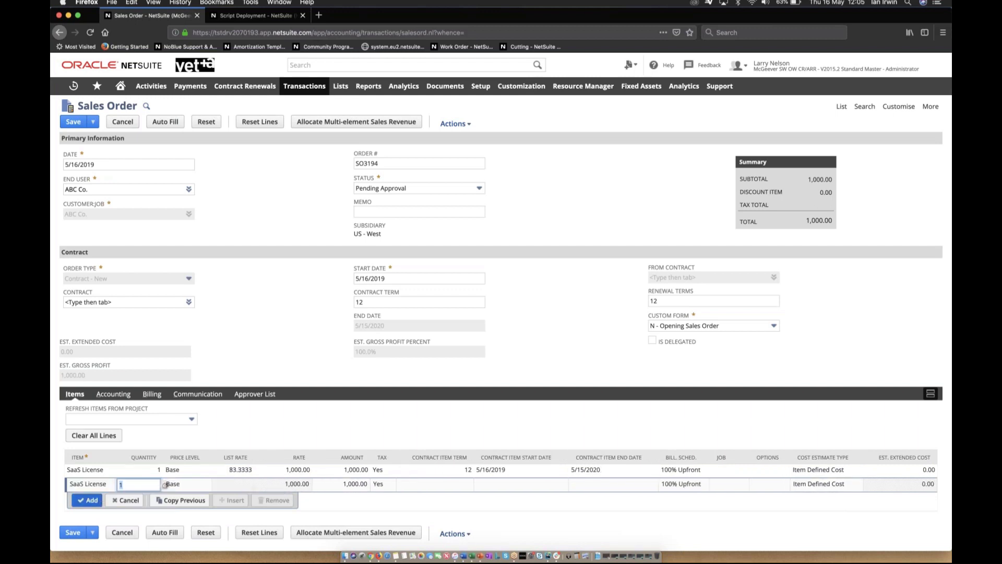
click(165, 484)
click(167, 486)
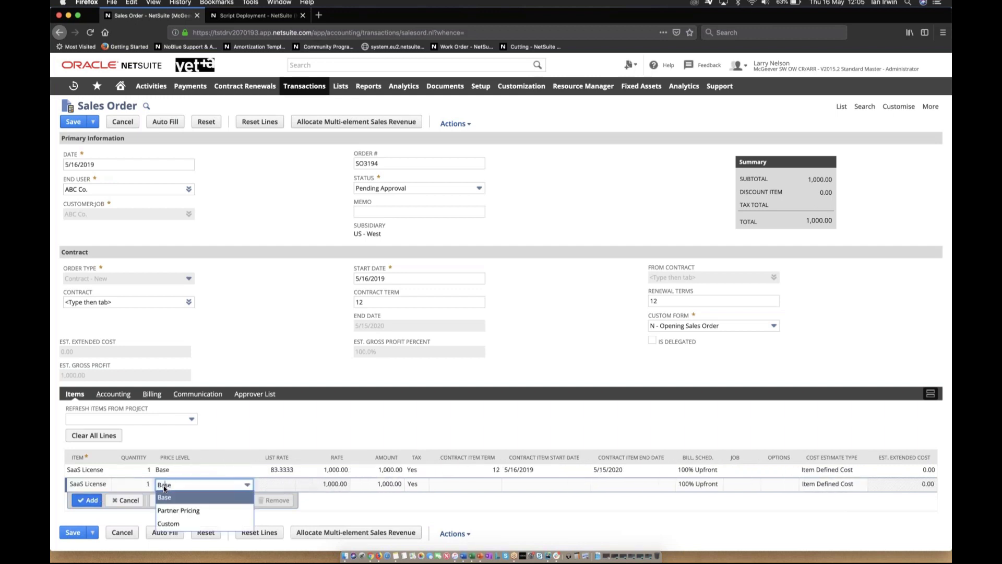
click(192, 523)
text(150)
key(Tab)
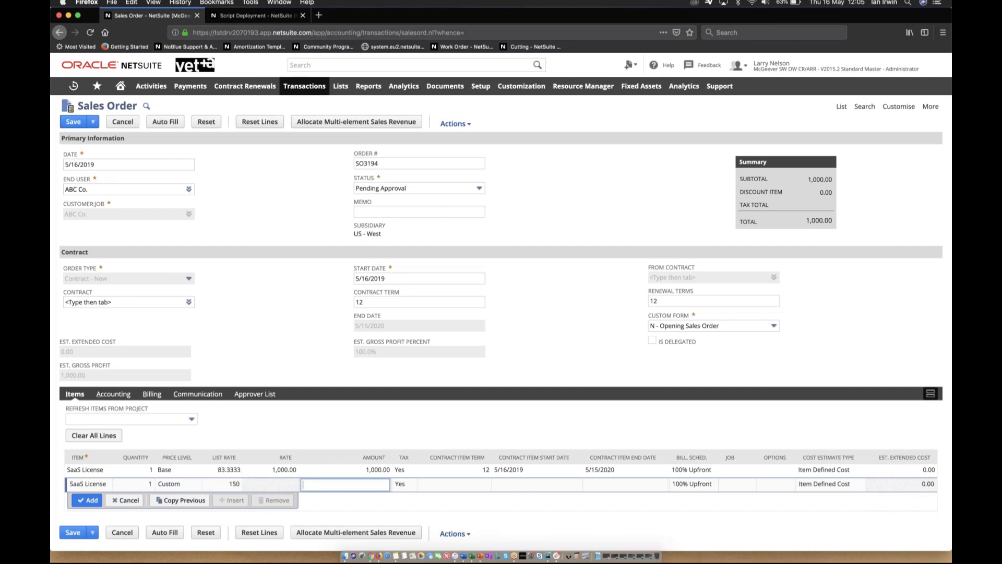
key(Return)
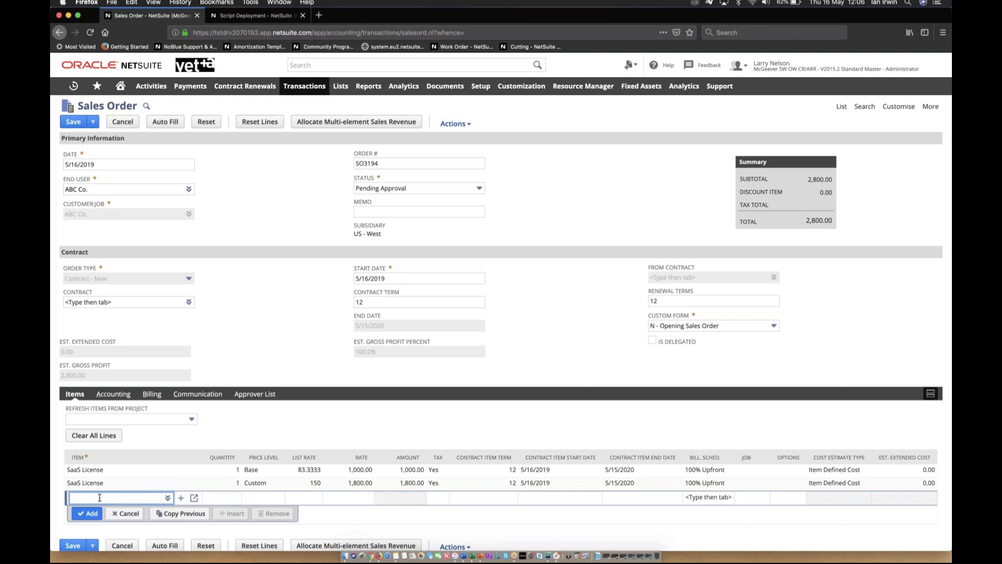
Step: Add an AJF1 - Perpetual : AP1 line to the order
text(%per)
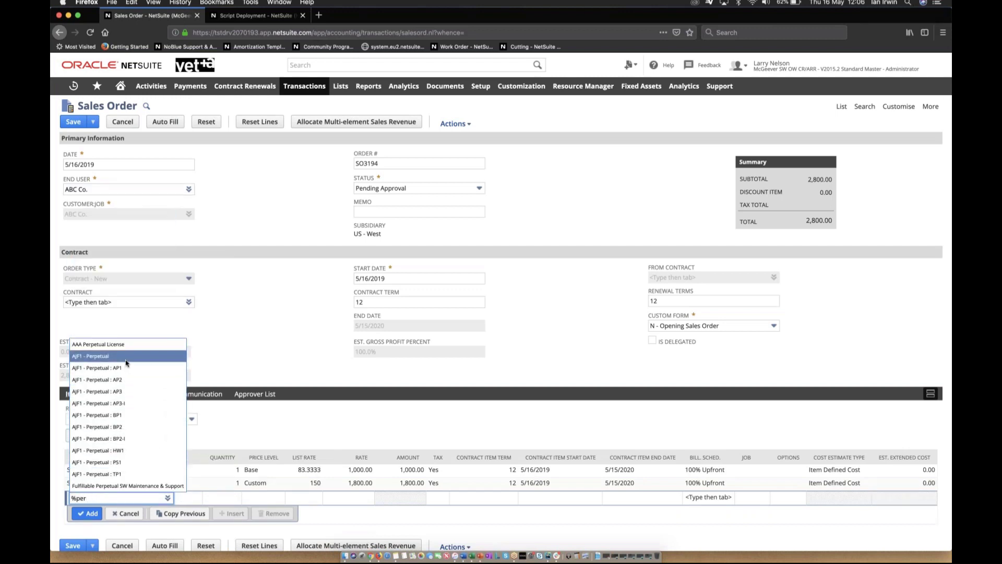
click(124, 366)
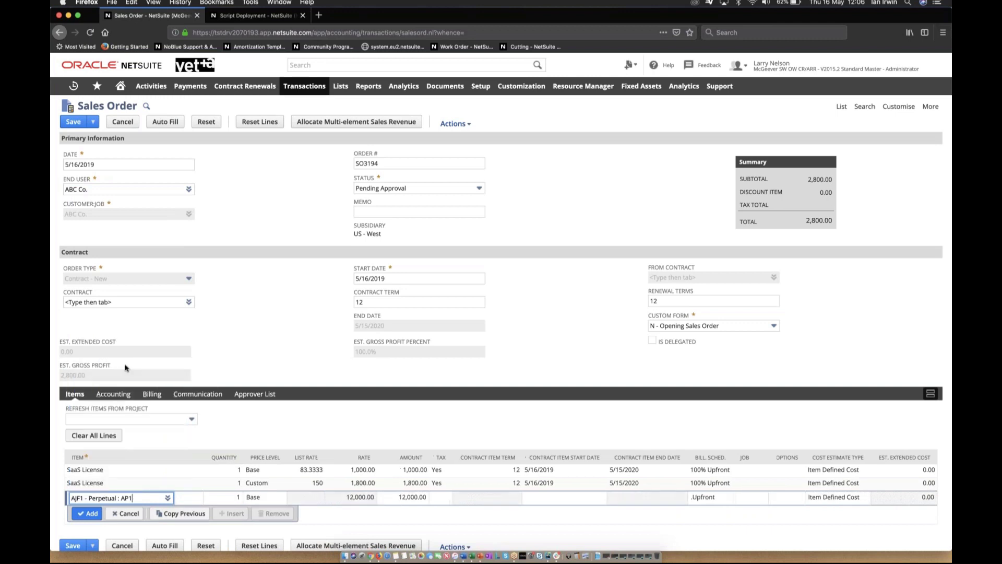
click(85, 513)
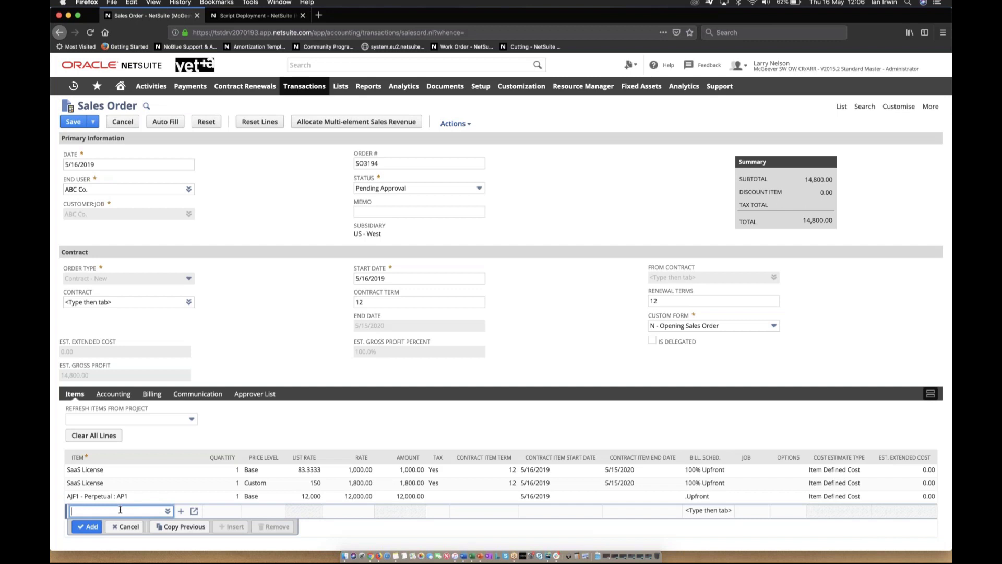
Step: Pick AAA Annual Support for the next line, then clear it from the item field
text(%)
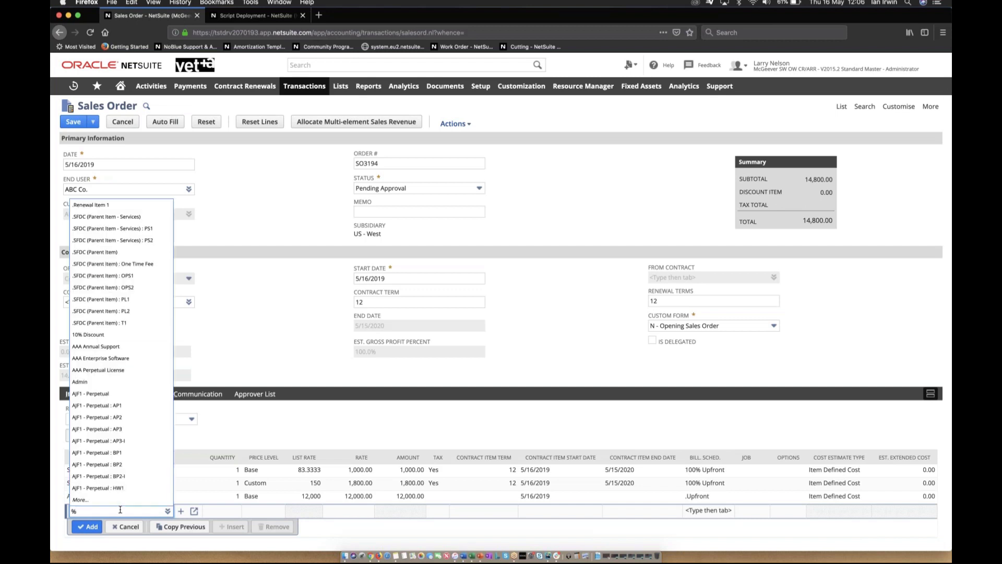
click(128, 347)
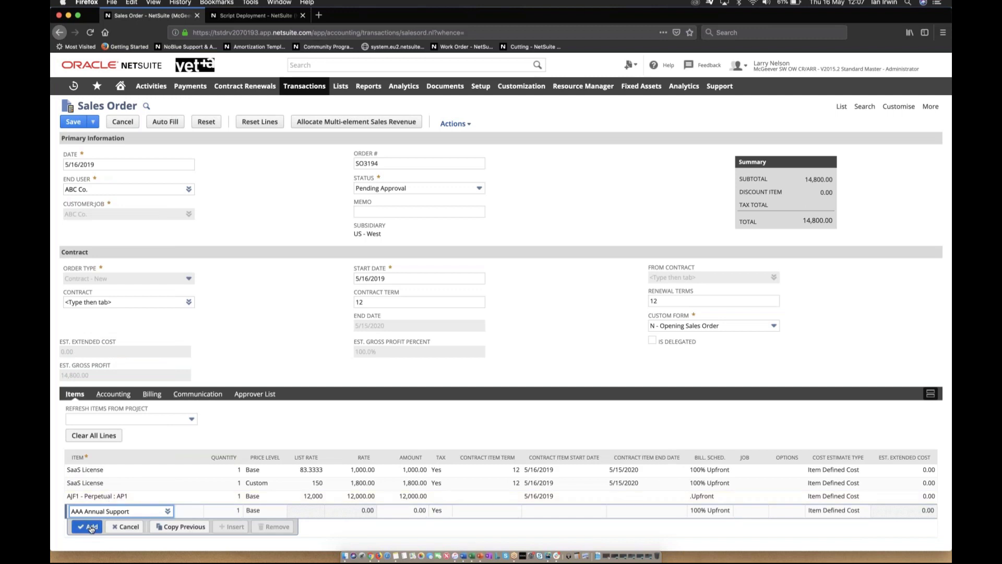
drag(139, 511, 53, 514)
key(BackSpace)
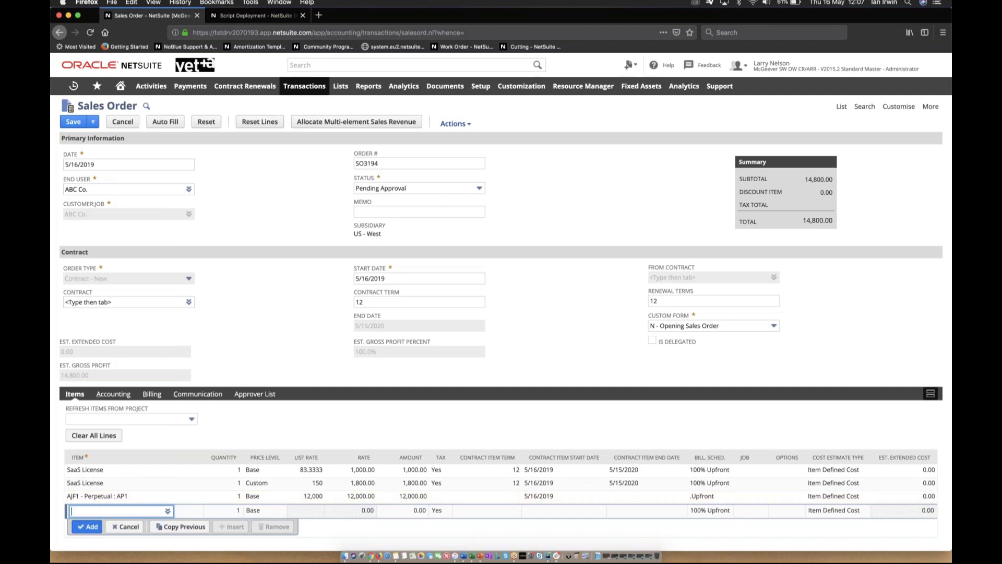
Step: Enter a Consulting line at the Custom price level with a 5,000 list rate, dismissing the missing-term warning
text(%con)
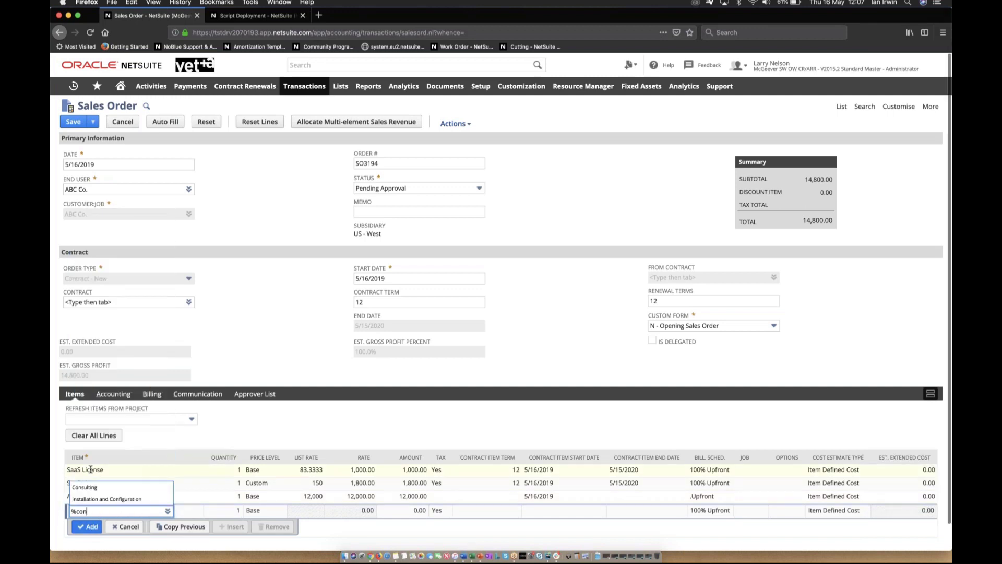
click(98, 486)
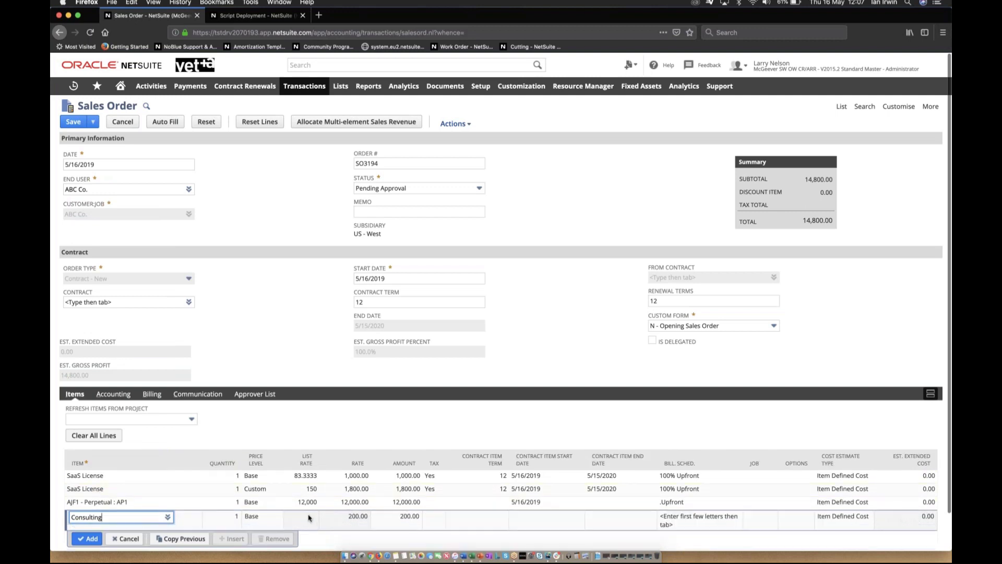
click(259, 521)
click(250, 522)
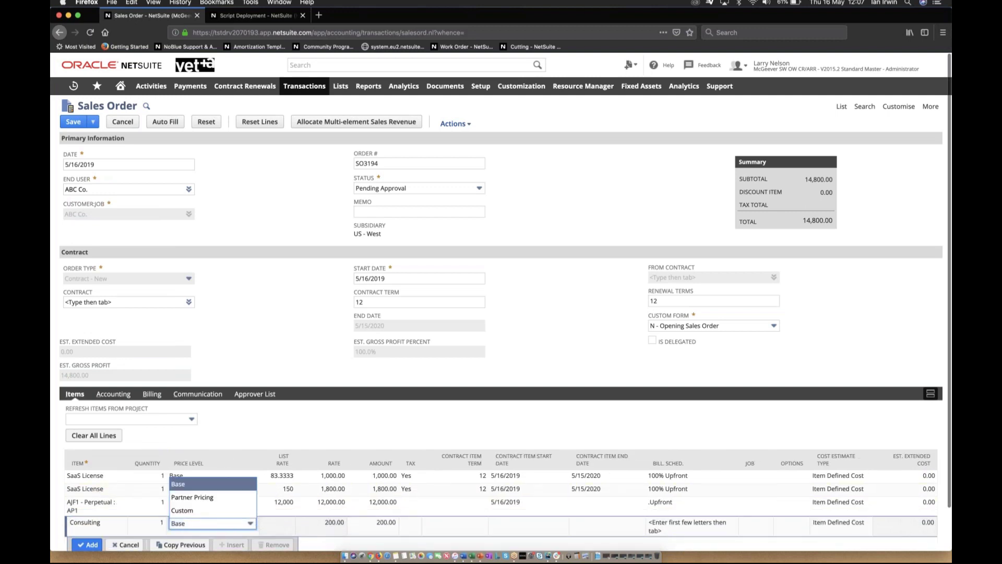
click(209, 511)
key(Tab)
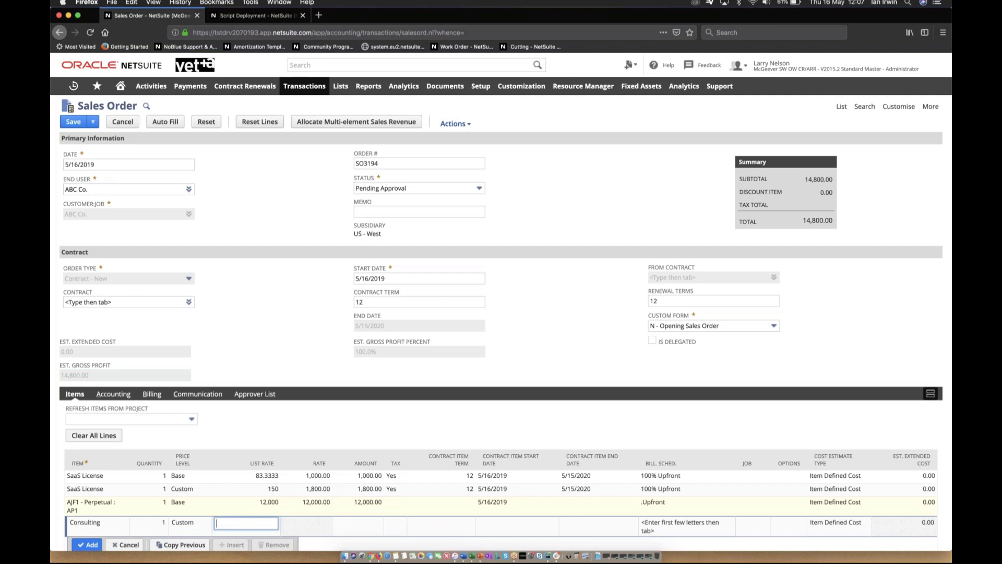
text(500o0)
key(BackSpace)
text(000)
key(Tab)
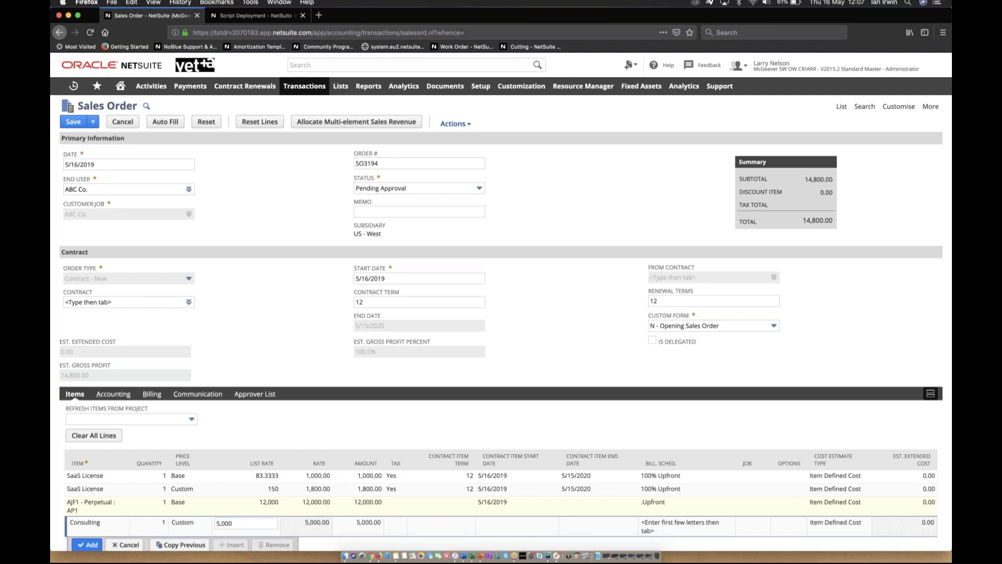
click(588, 253)
Step: Give the Consulting line a contract item term of 3 months and commit it
click(87, 544)
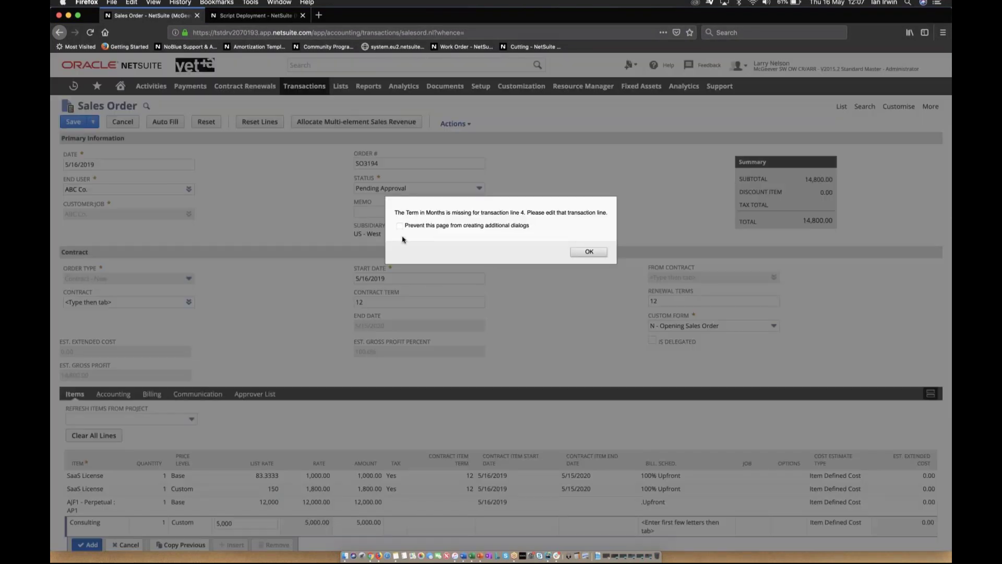
click(588, 252)
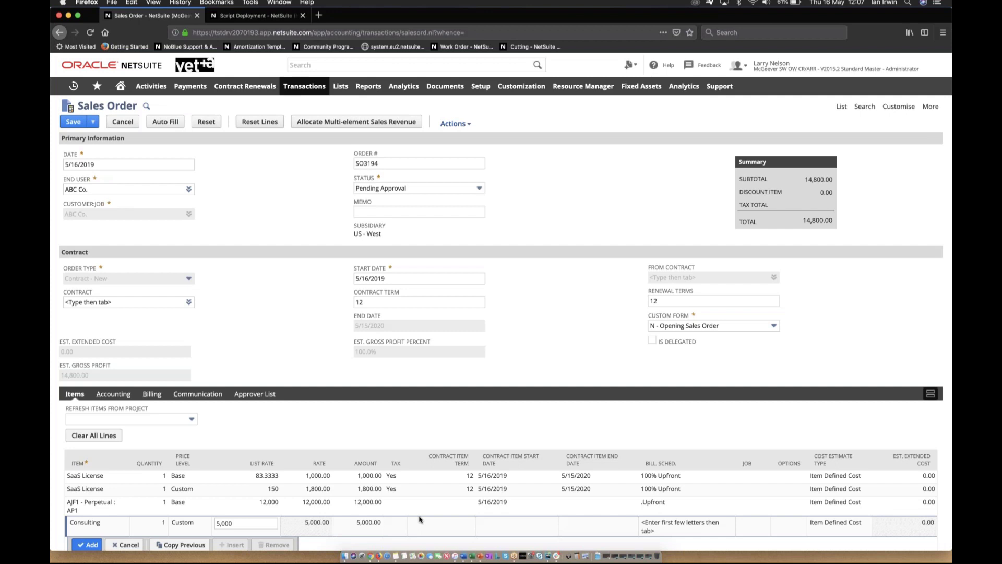
scroll(420, 519, down, 2)
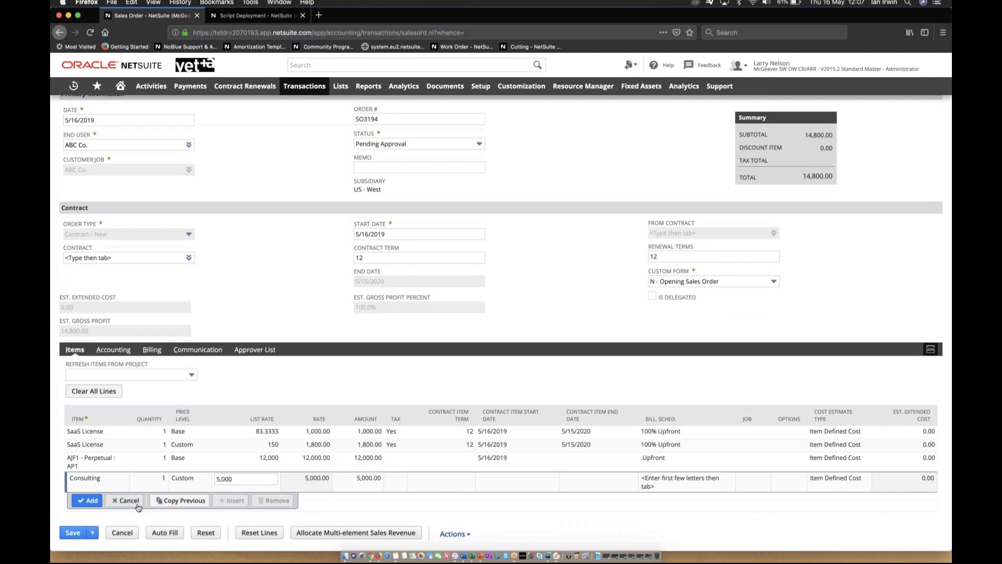
click(443, 486)
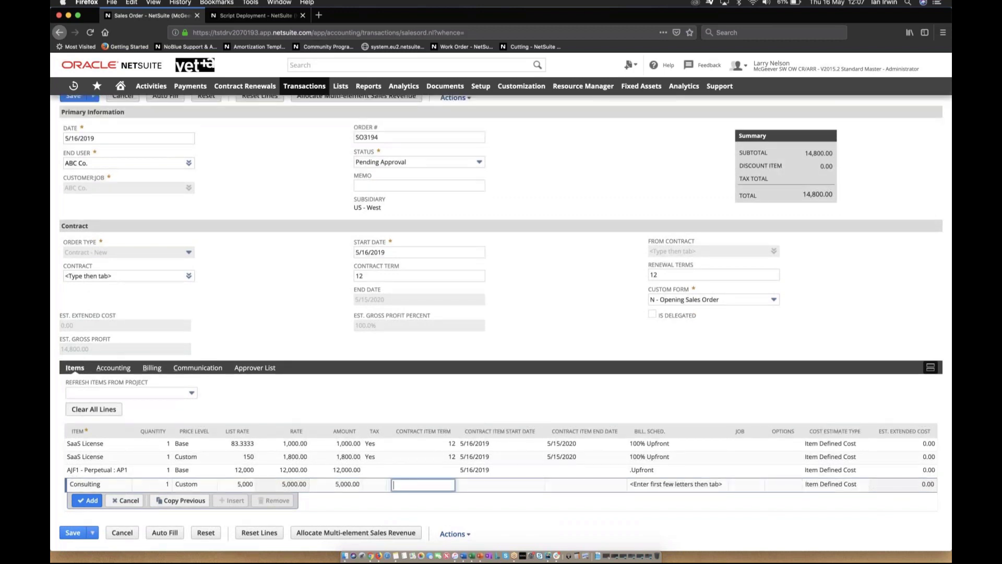
text(3)
key(Return)
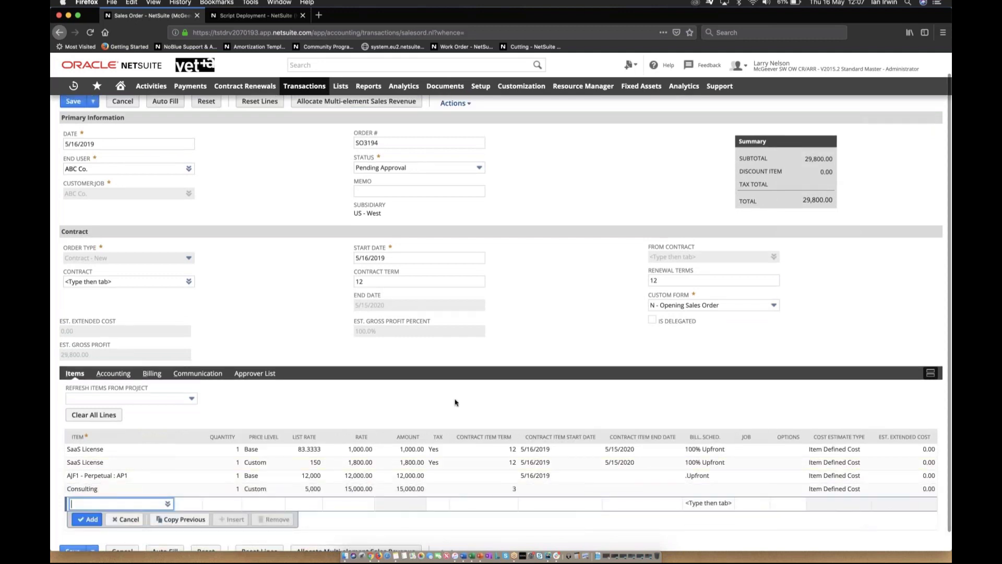
Step: Save sales order SO3194 and open its linked contract 8897_2019-05-16_2020-05-15 in a new tab
click(73, 120)
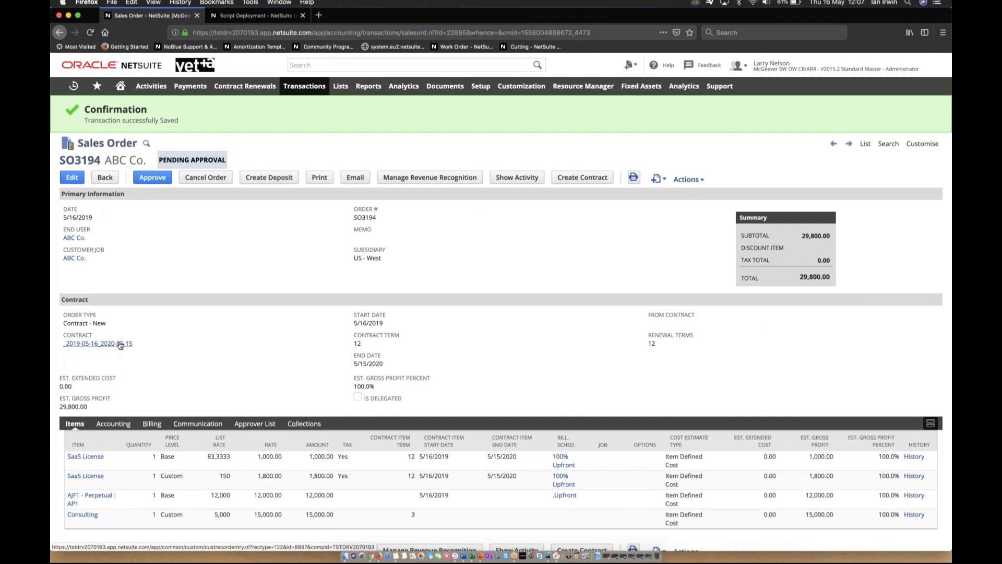
super+click(120, 345)
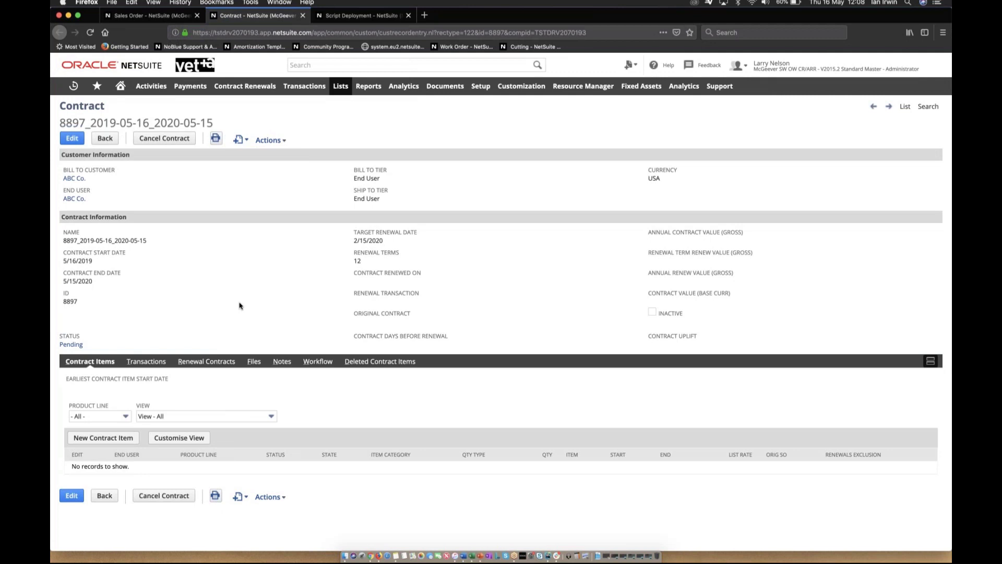
click(155, 19)
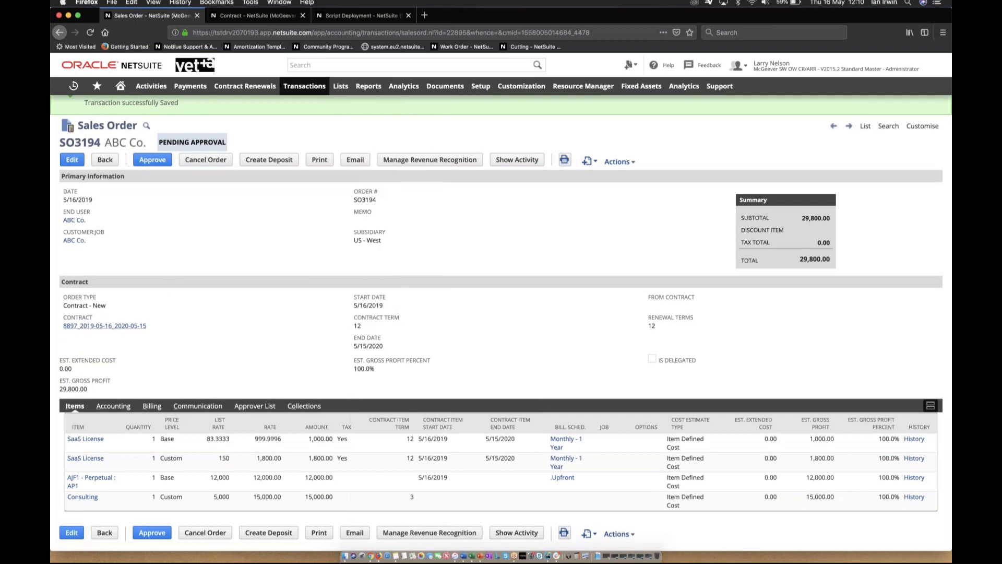
click(246, 17)
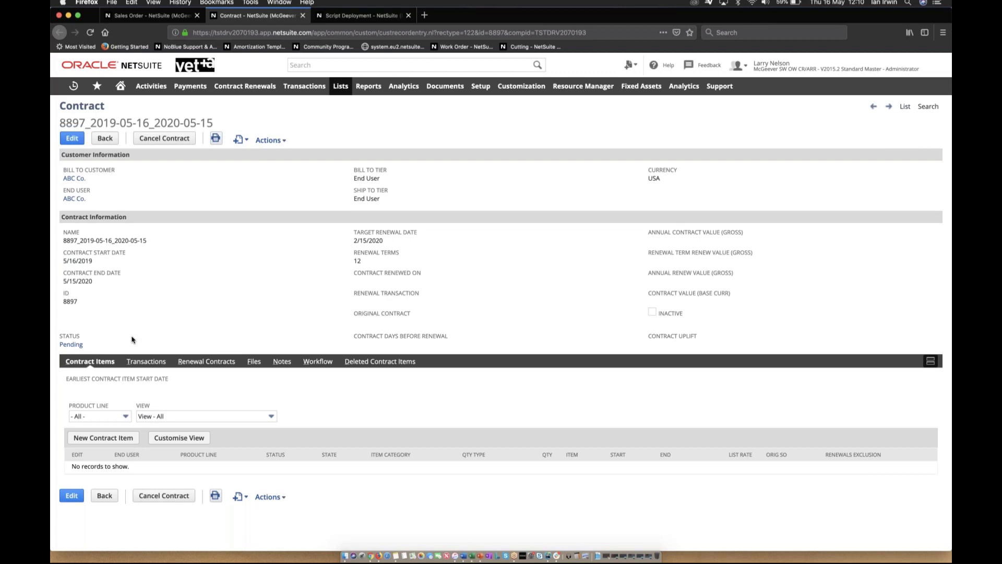
Step: Save and execute the R03-SS: Create Contract Items hrly deployment, then return to the contract
click(342, 15)
click(72, 122)
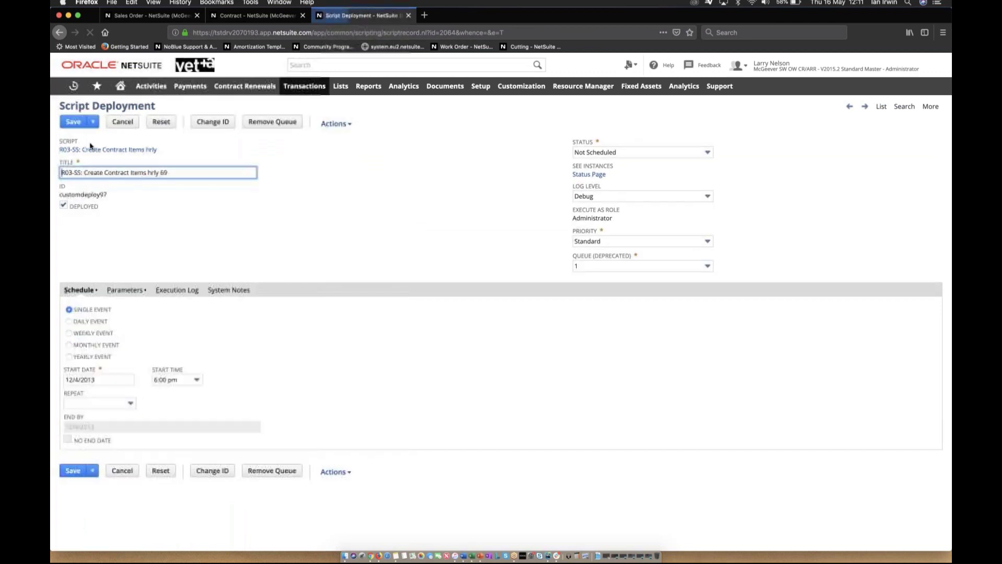
mouse_move(92, 128)
click(99, 164)
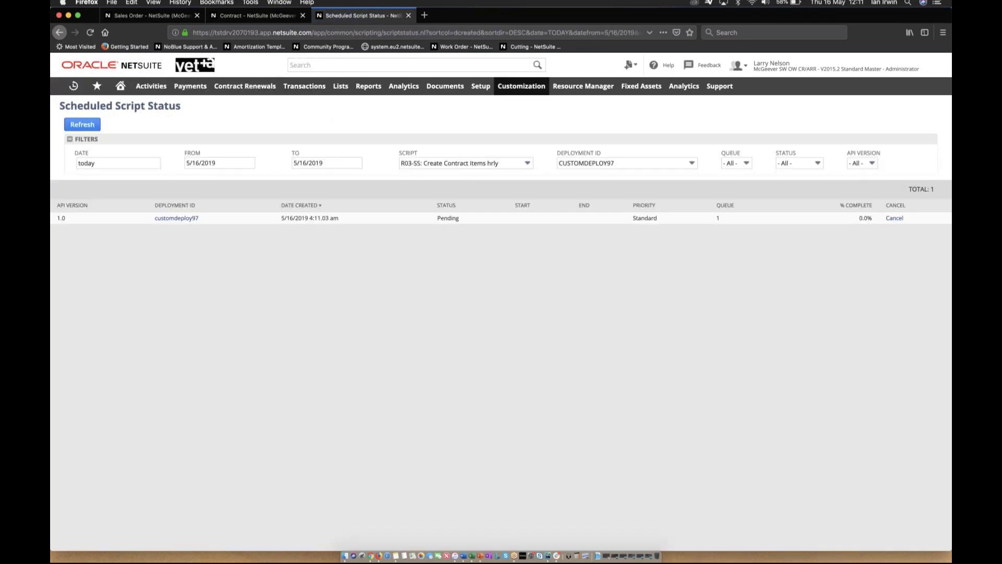
click(262, 19)
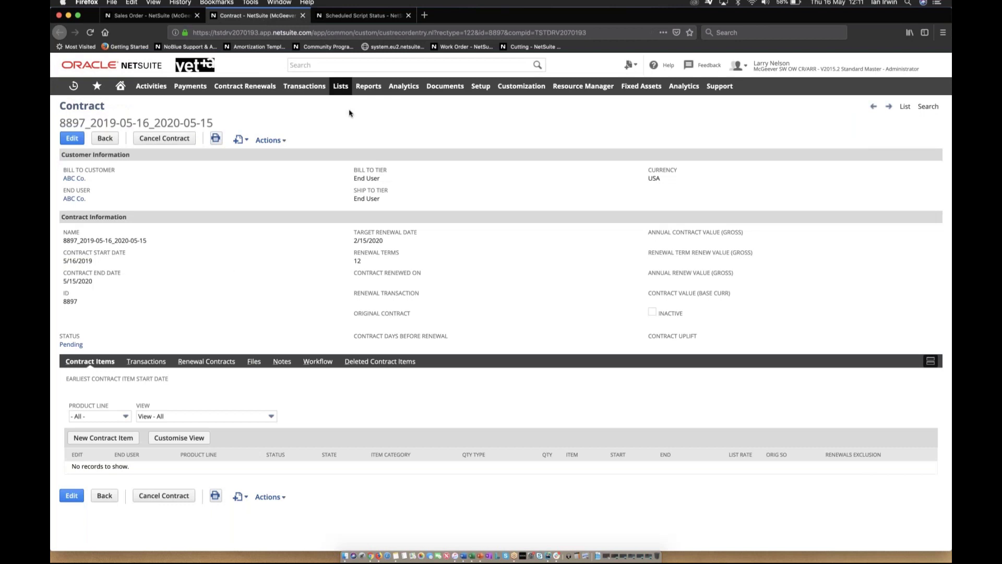
Step: Refresh the scheduled script status, then approve sales order SO3194
key(ctrl+Tab)
click(91, 127)
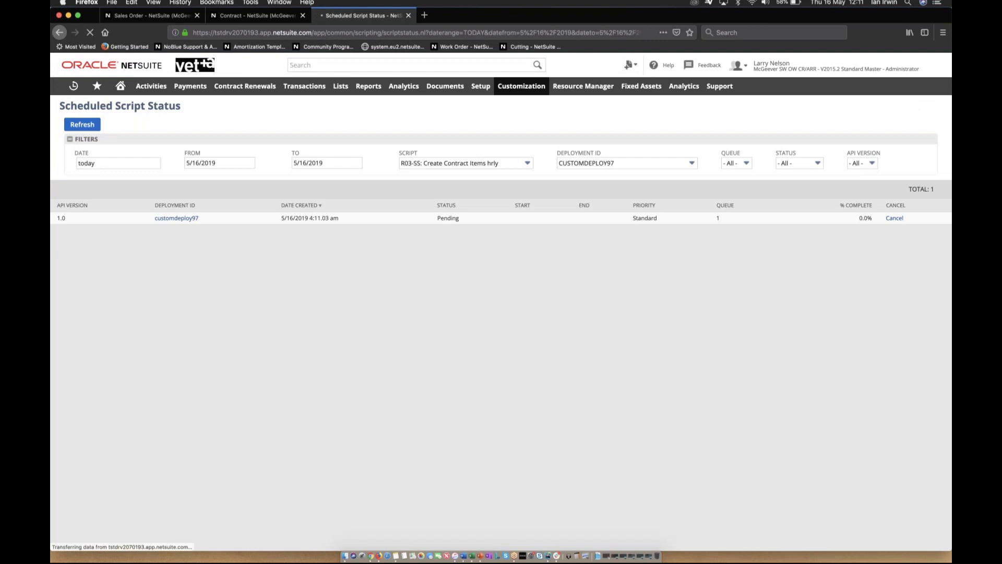
key(ctrl+shift+Tab)
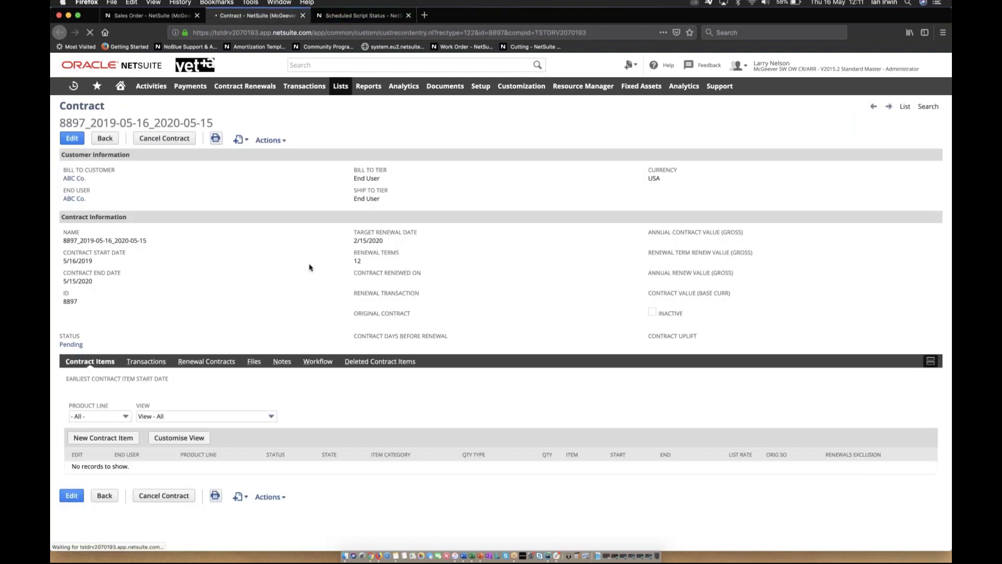
click(168, 17)
click(139, 162)
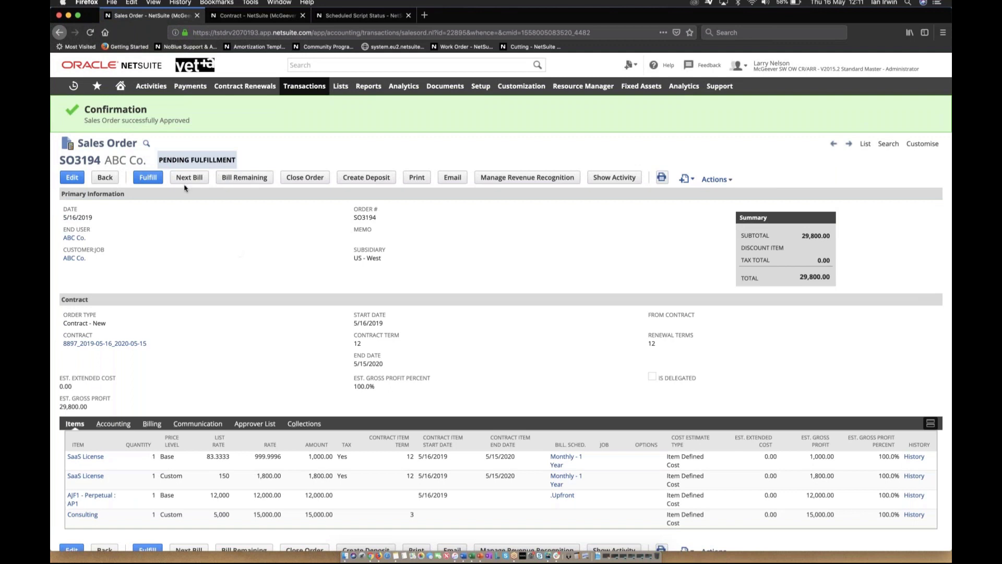
Step: Save and execute the customdeploy97 deployment again, refresh its status, and reload contract 8897
click(352, 20)
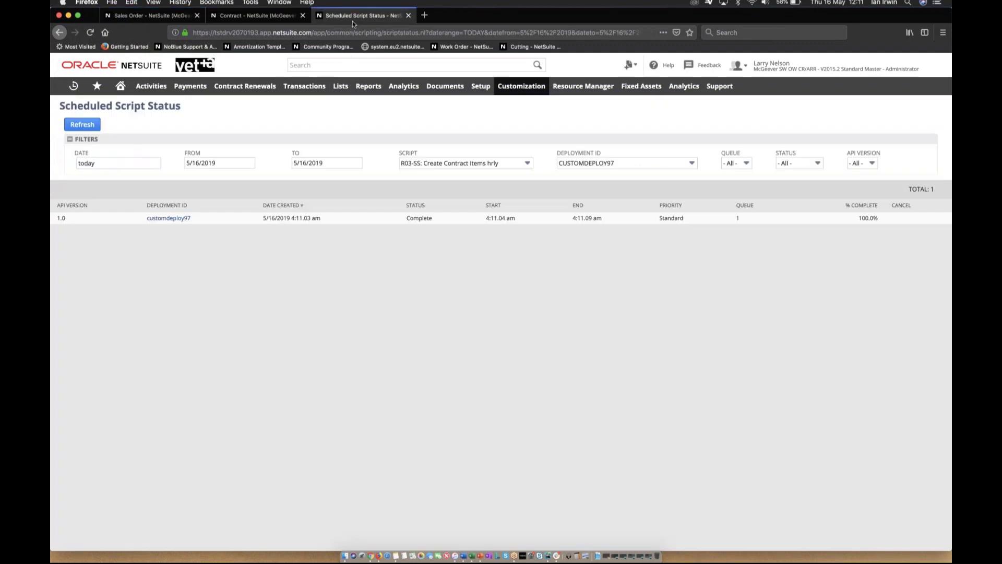
click(165, 220)
click(72, 121)
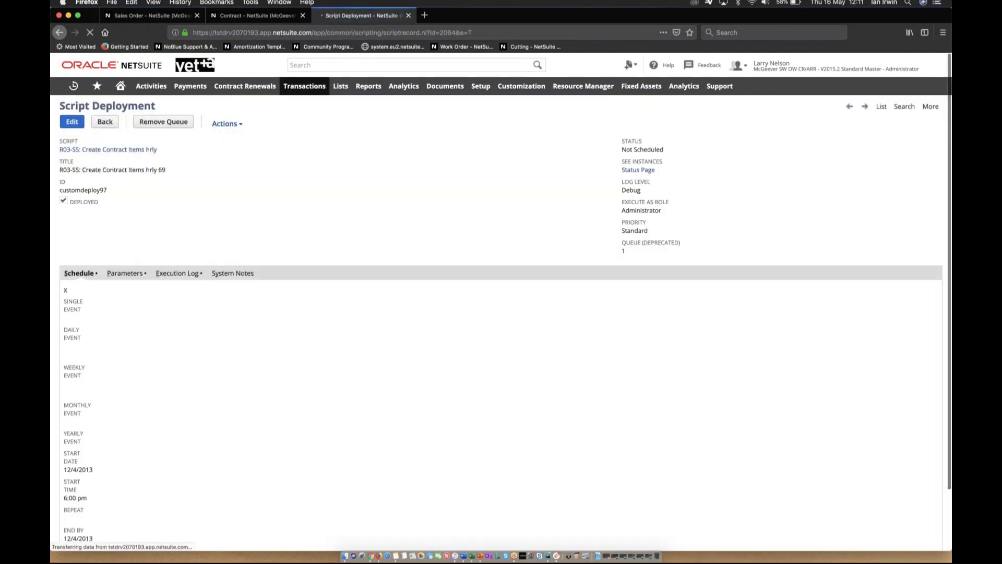
mouse_move(93, 121)
click(102, 165)
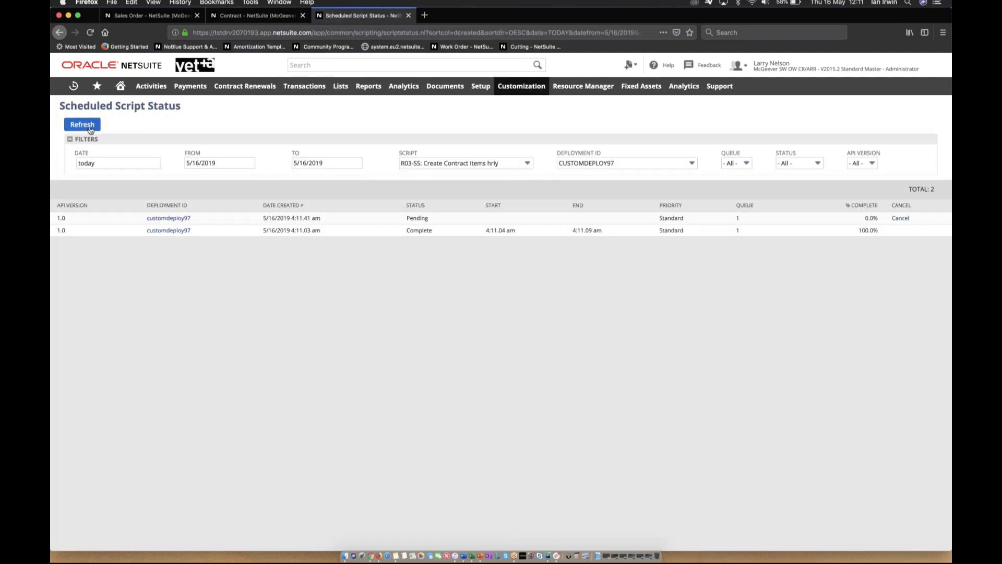
click(90, 128)
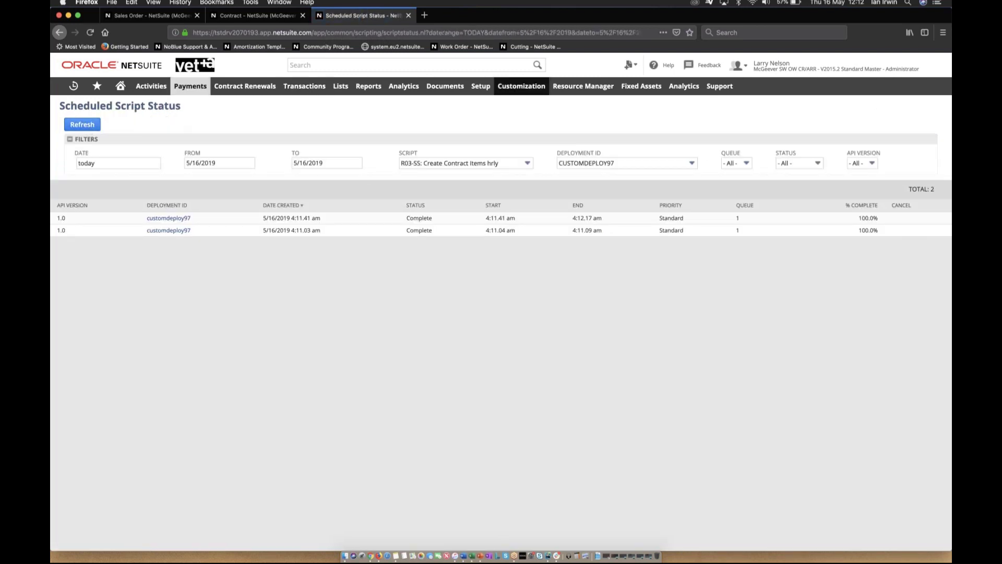
key(ctrl+shift+Tab)
key(super+r)
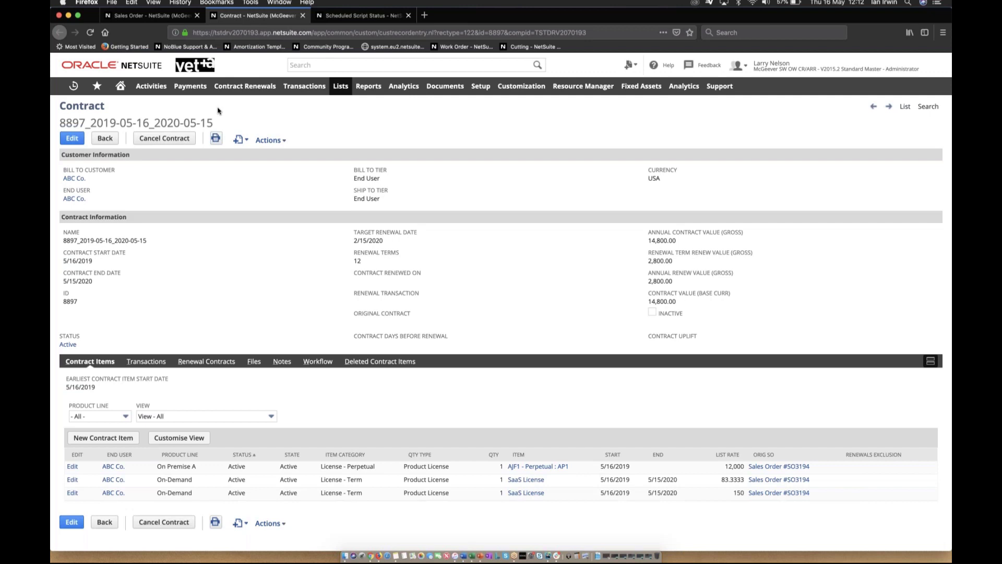
Step: Tick Process on the first SaaS License item in contract 8897's Contract Items
click(72, 140)
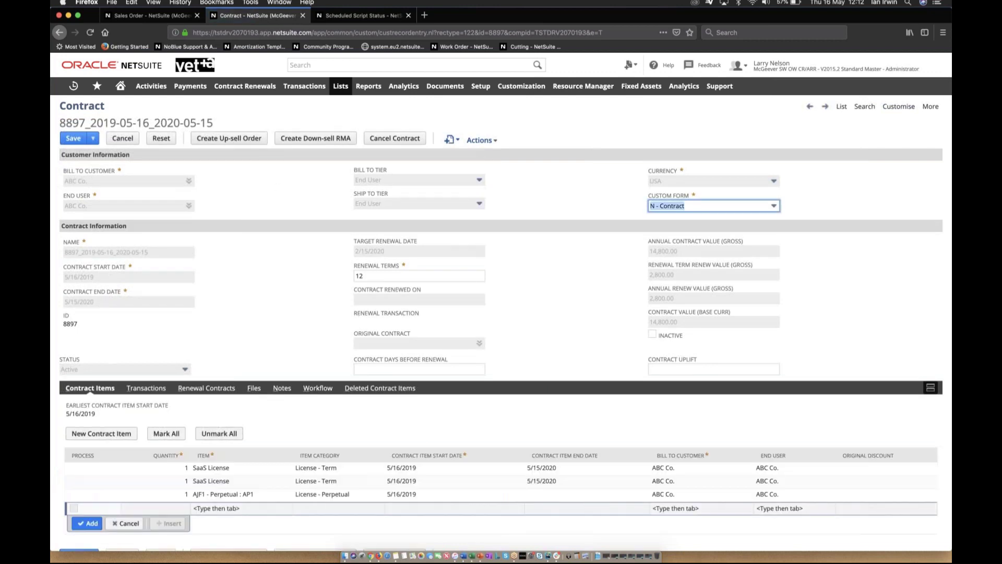
click(76, 469)
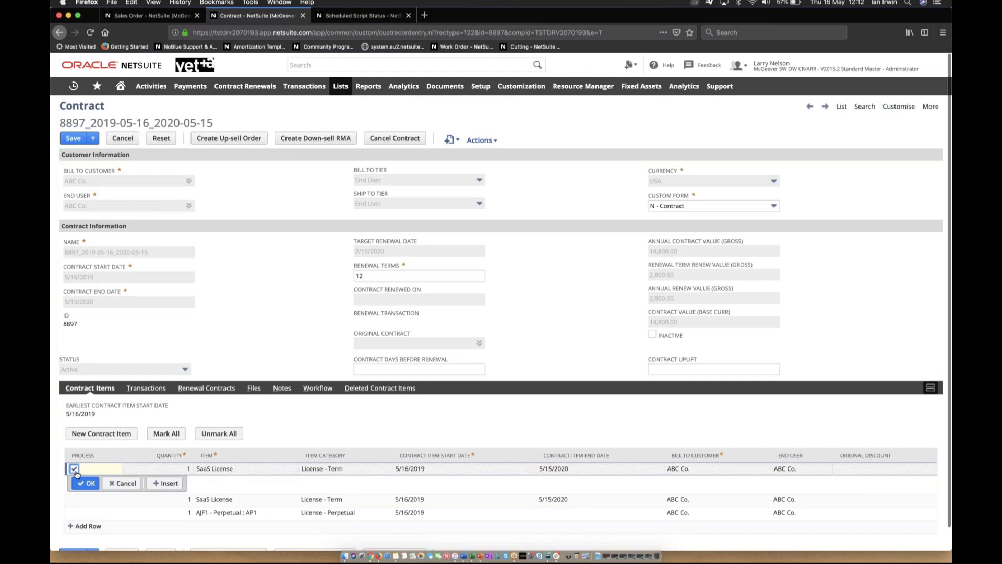
click(86, 482)
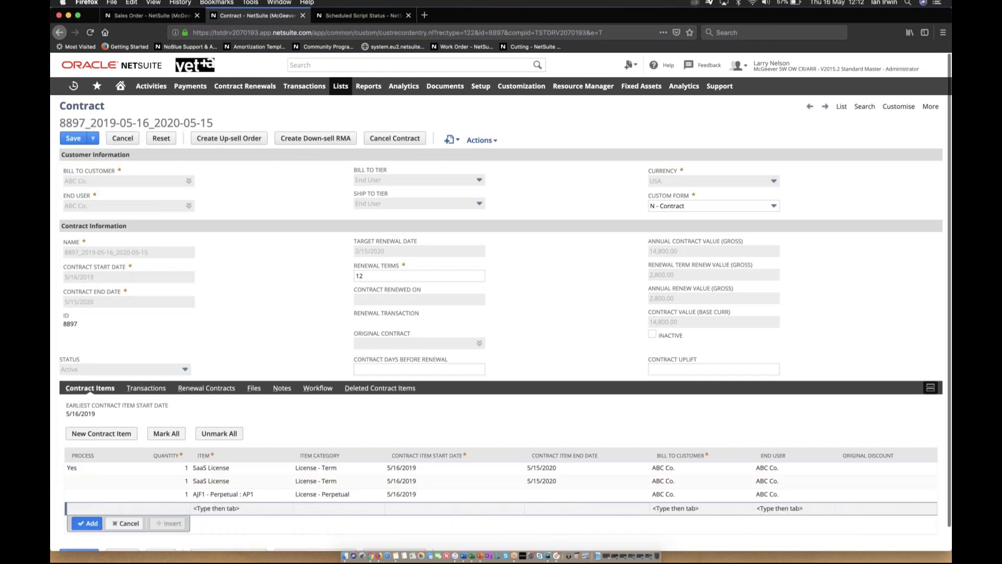
Step: Create the up-sell order and reprice its SaaS License line at Custom price level, 125 rate
click(241, 139)
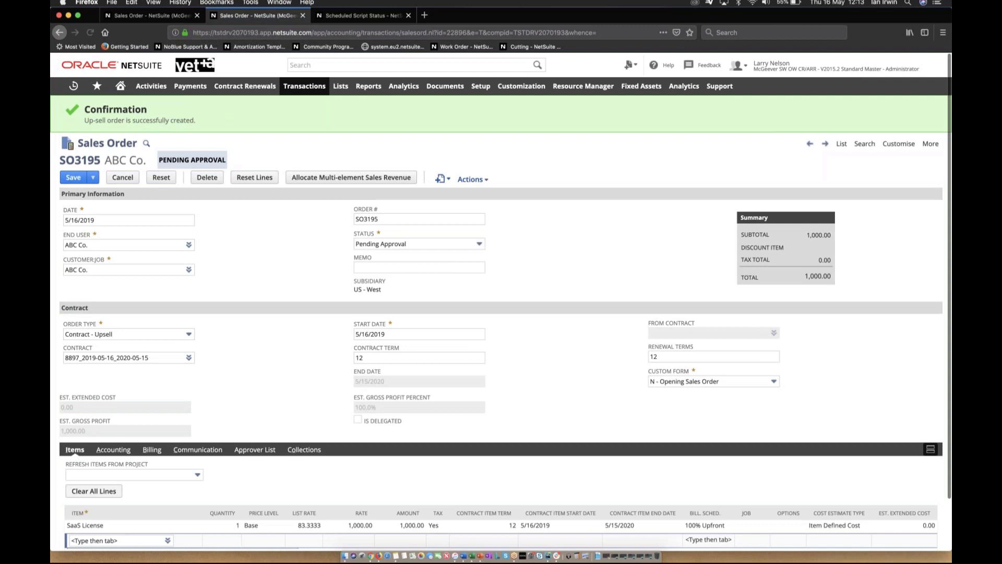
scroll(299, 472, down, 2)
click(300, 471)
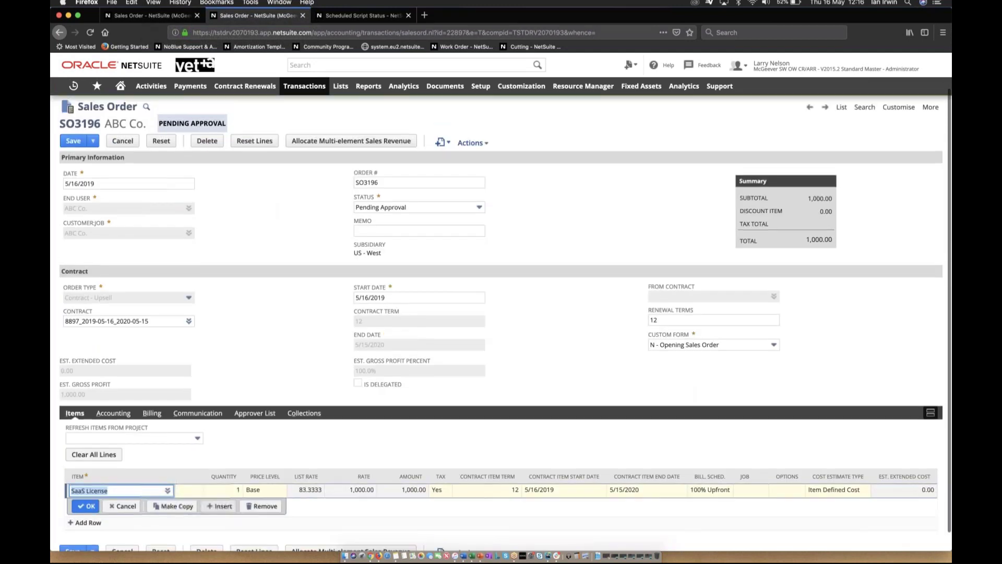
text(c)
key(Tab)
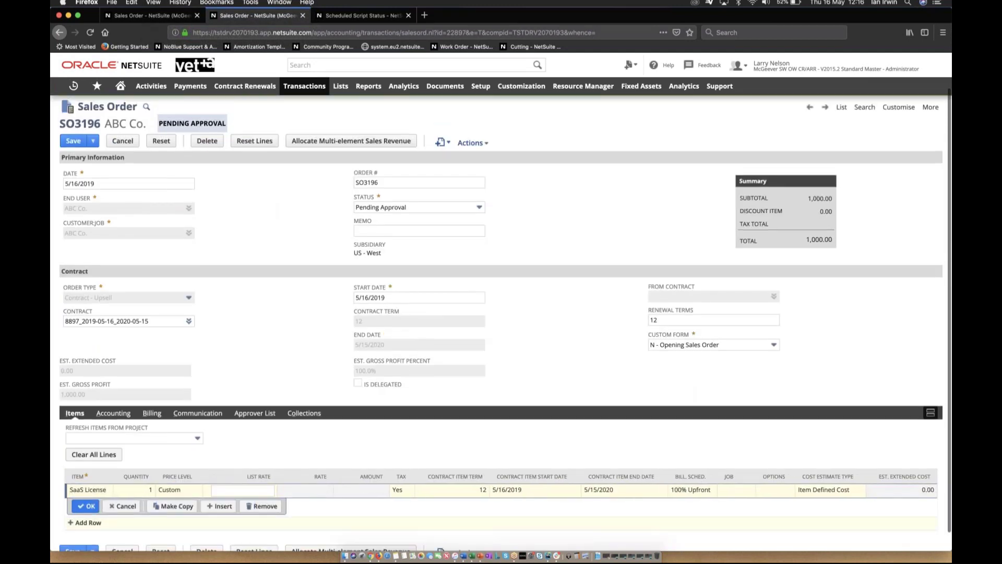
text(125)
key(Tab)
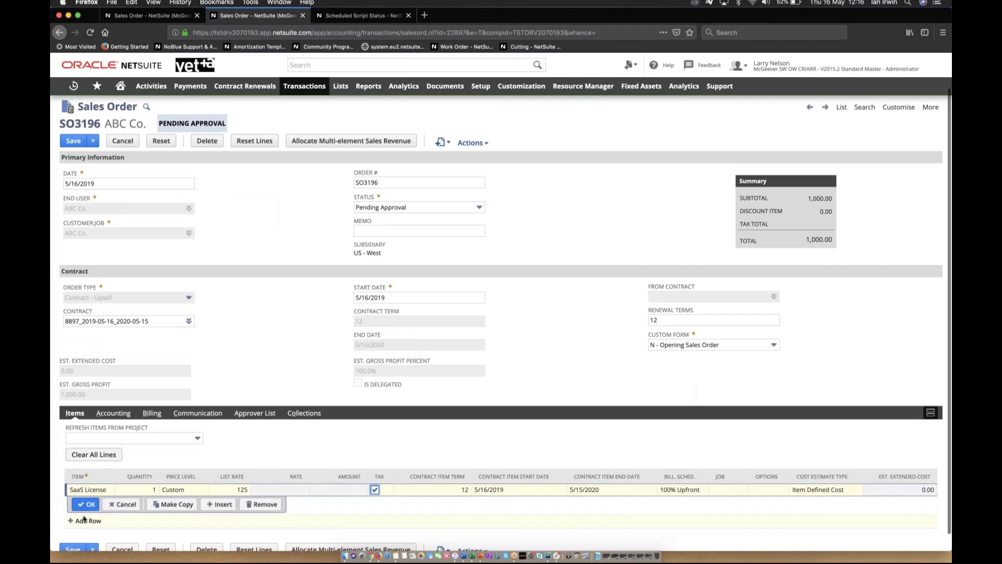
click(86, 506)
Step: Adjust the item list filters for the new order line
click(168, 505)
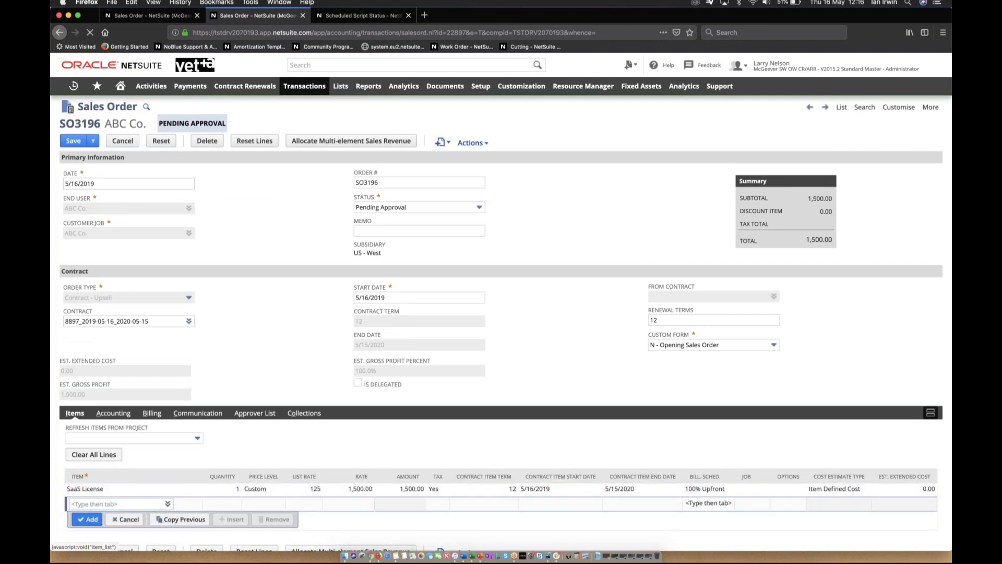
scroll(221, 415, down, 3)
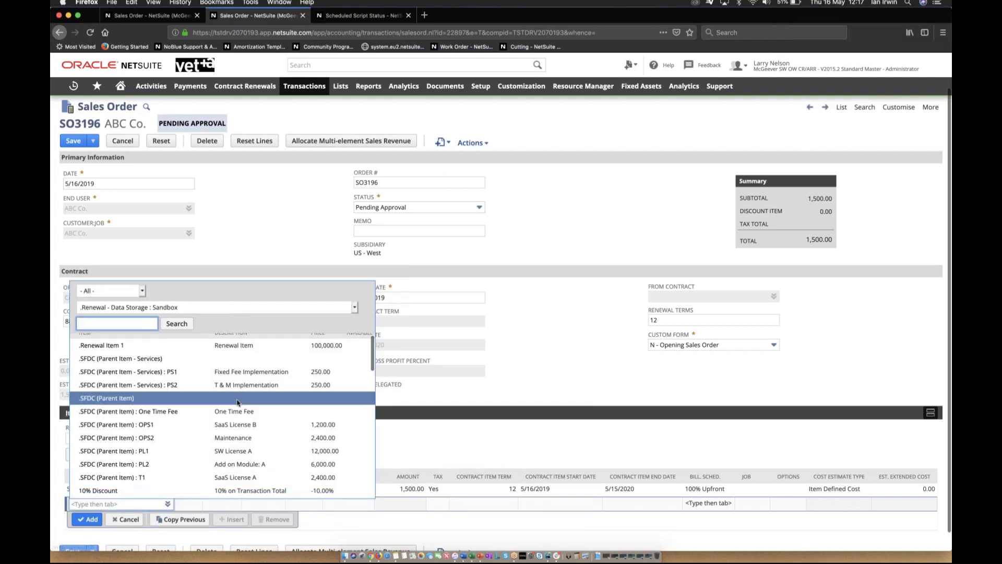
scroll(222, 415, down, 5)
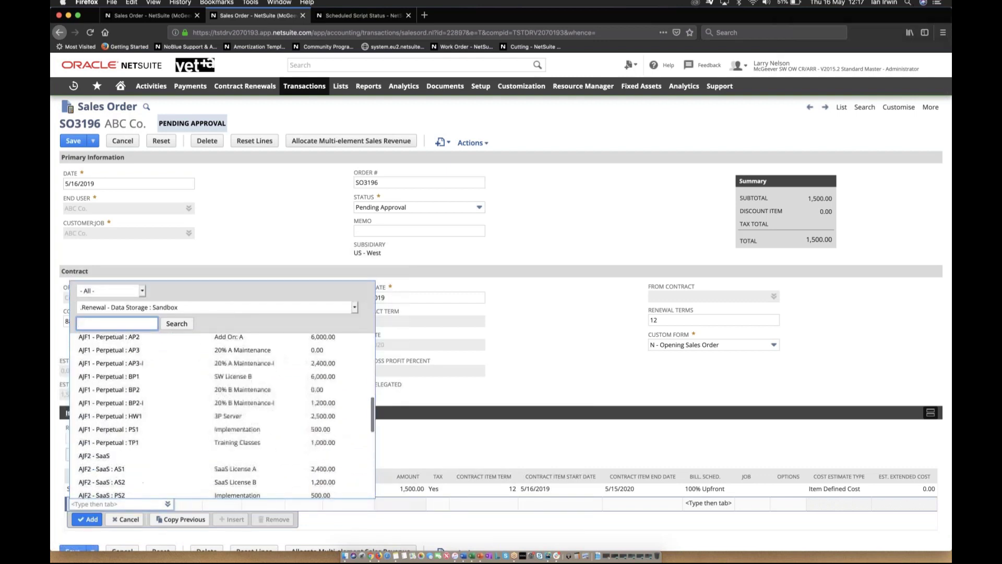
scroll(221, 414, down, 8)
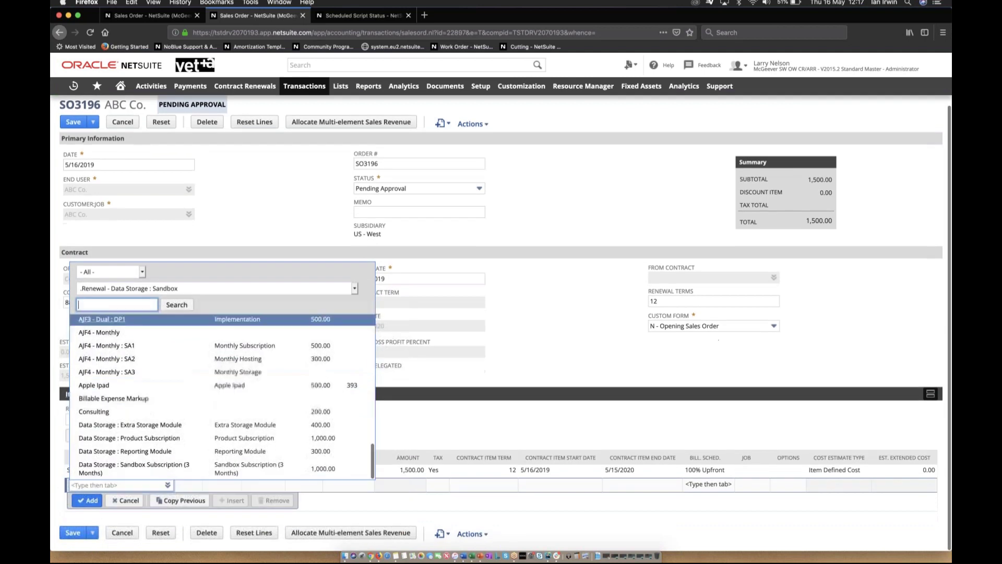
click(141, 272)
click(170, 284)
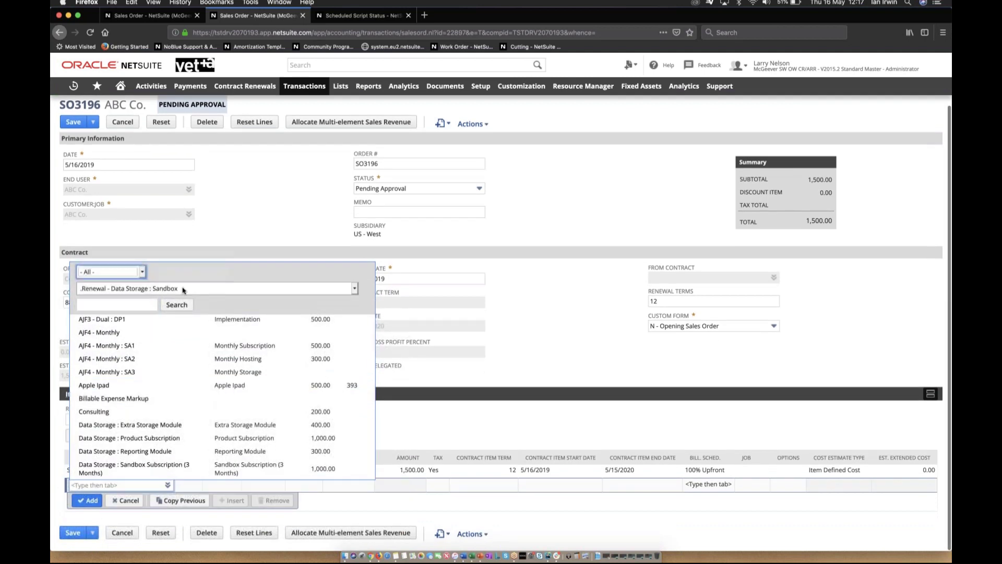
click(184, 290)
click(223, 271)
click(219, 288)
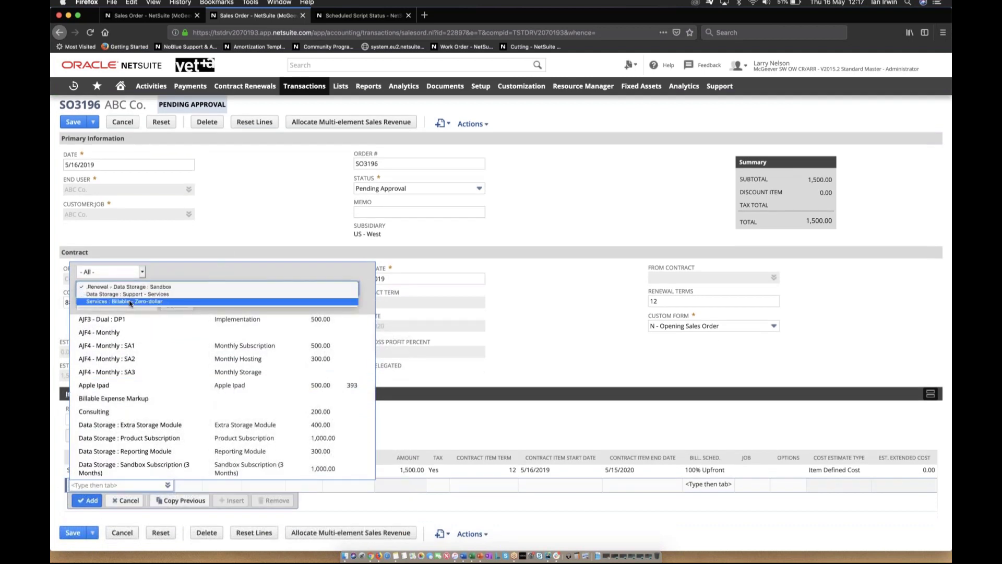
click(203, 262)
Step: Search '%licen' and add Software Subscription License as a new line at 150.00
click(144, 304)
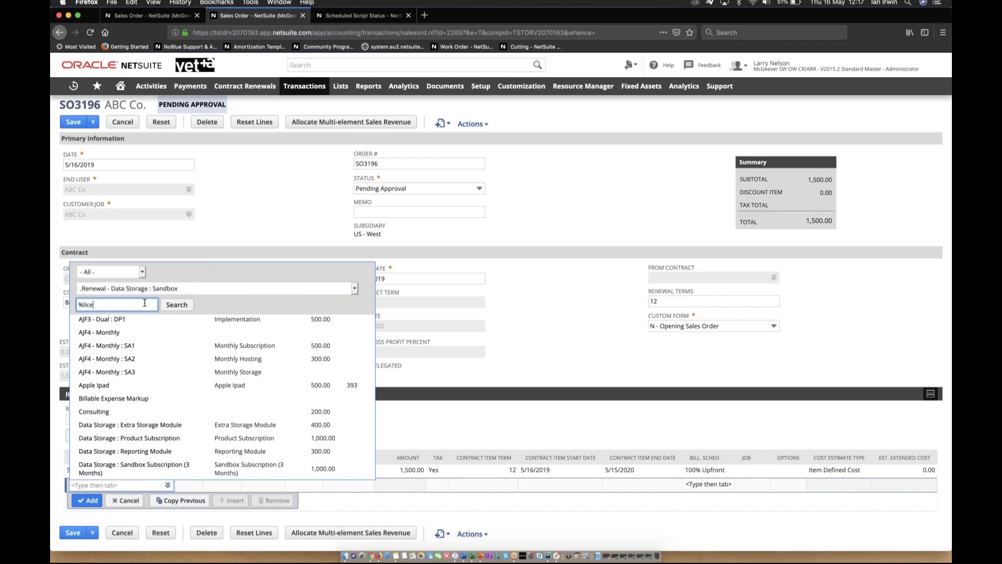
click(179, 304)
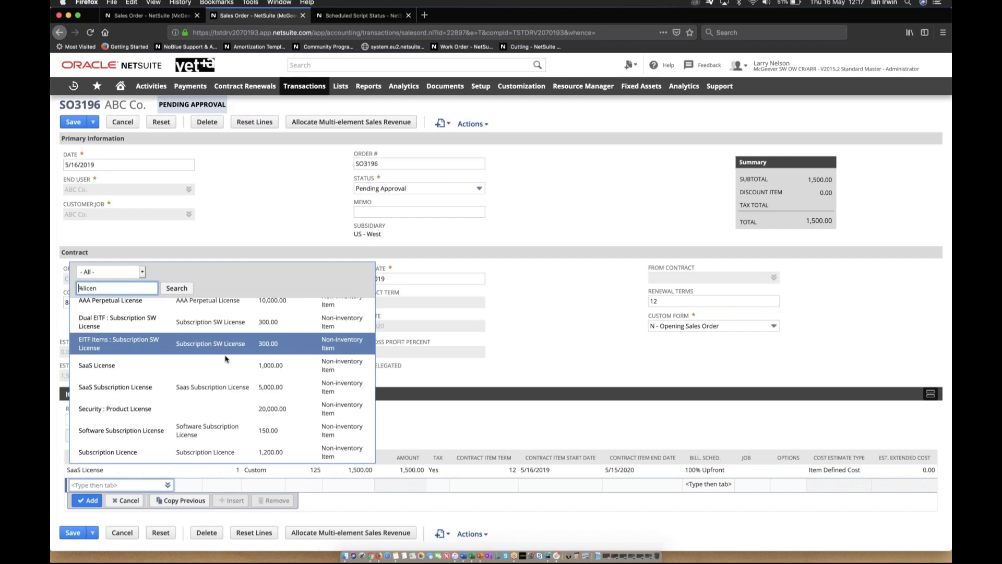
click(141, 431)
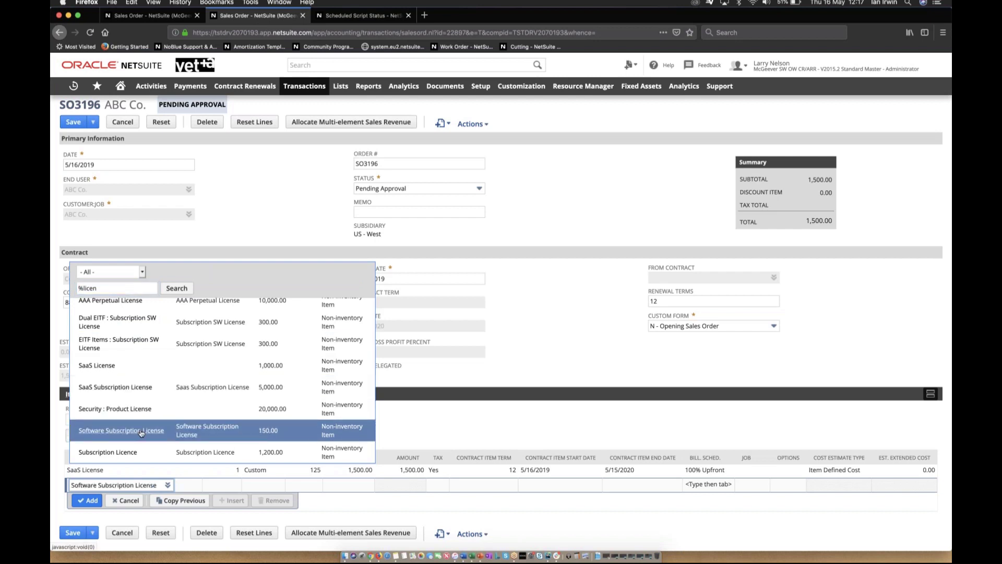
click(81, 501)
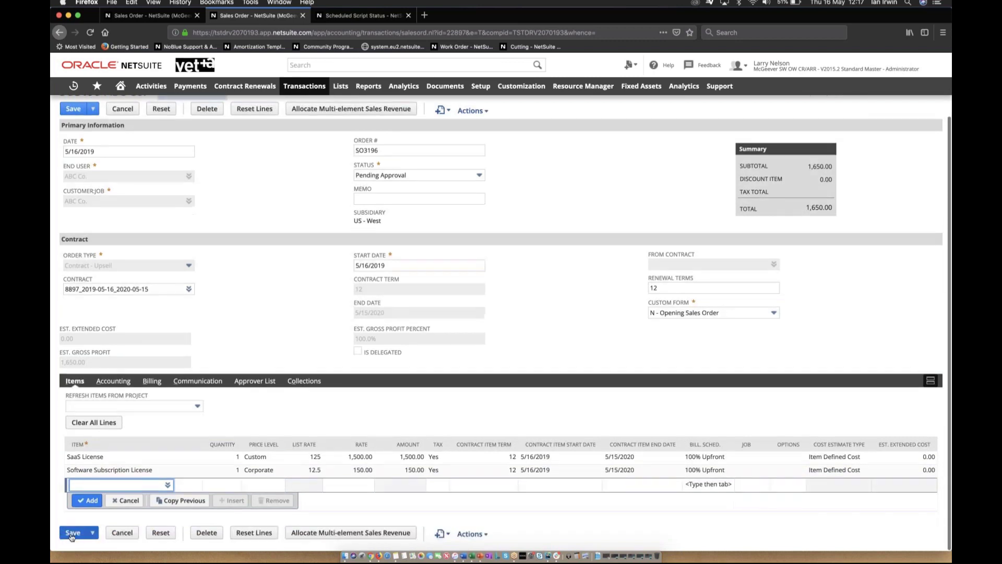
Step: Save SO3196 so it is approved and Pending Billing, then go to Scheduled Script Status
click(72, 533)
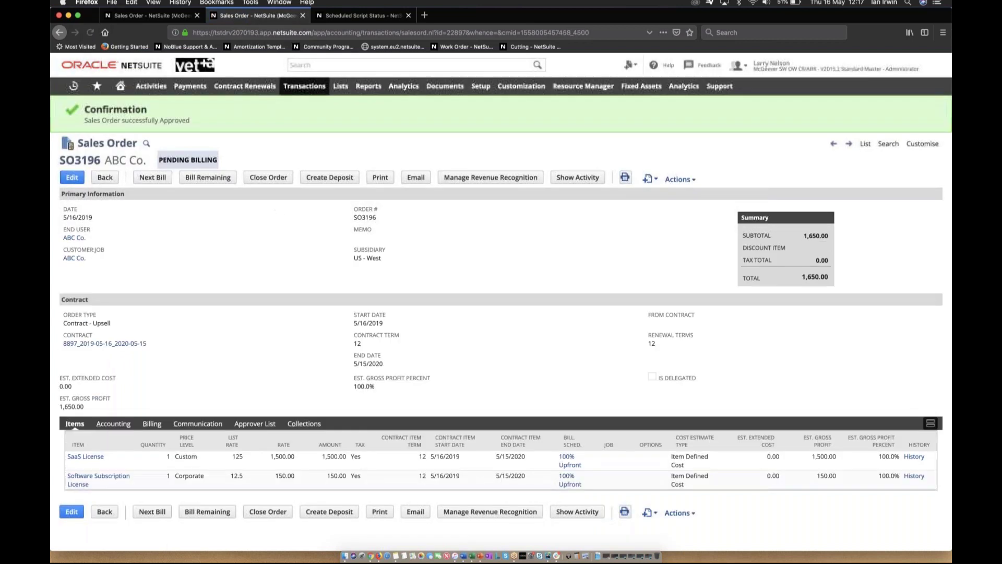
key(ctrl+Tab)
Step: Save and execute the customdeploy97 Create Contract Items script deployment
click(161, 220)
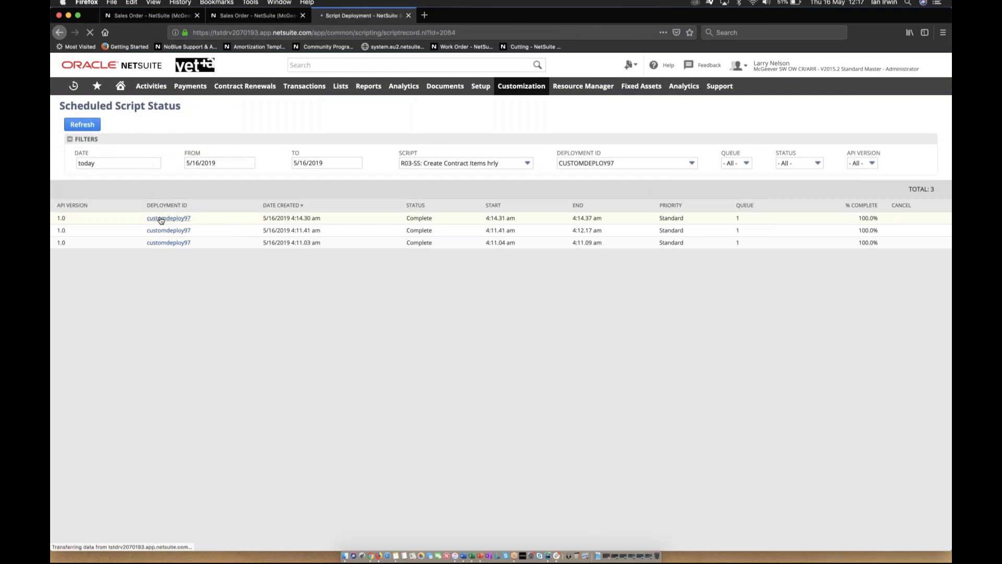
click(79, 125)
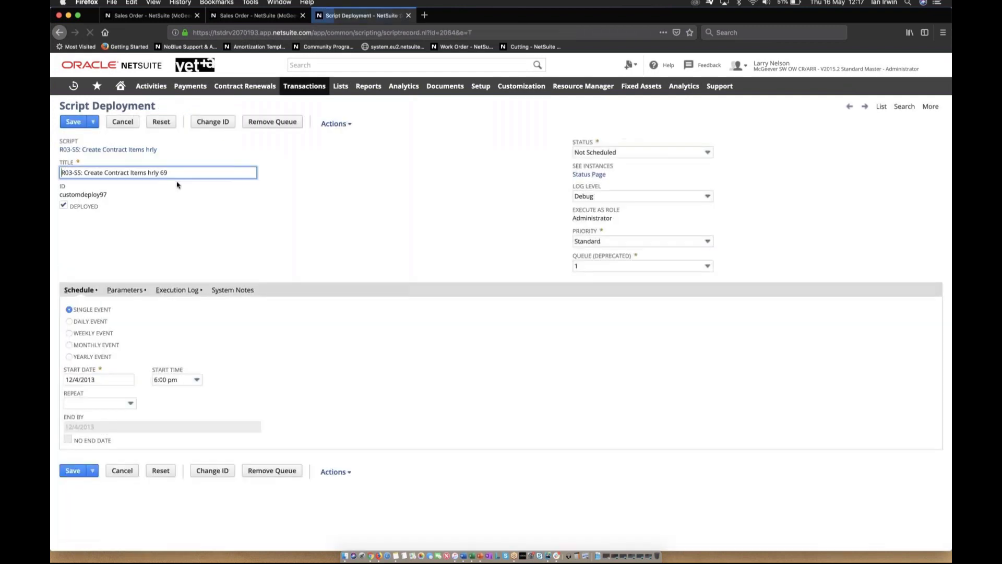
mouse_move(93, 122)
click(109, 166)
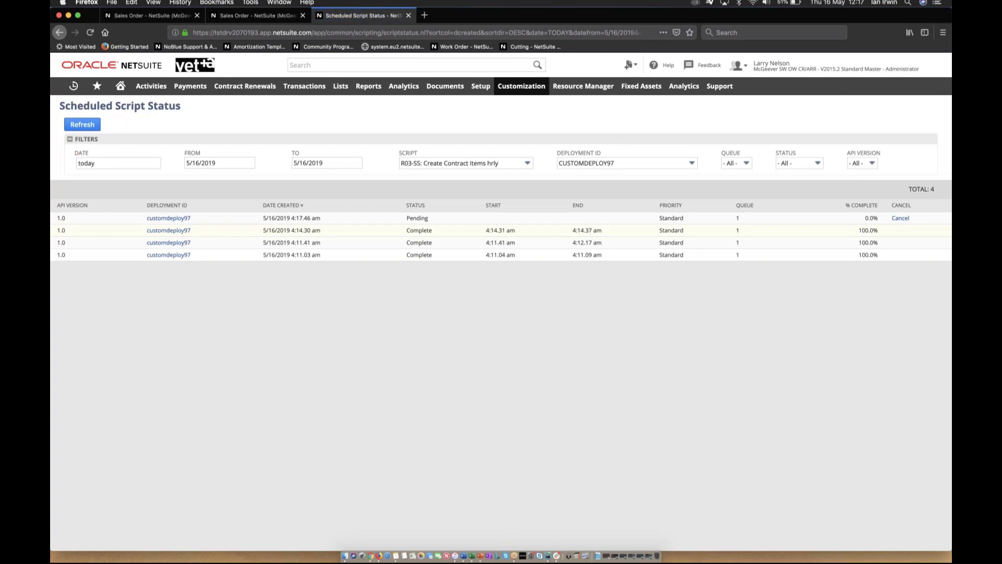
click(82, 124)
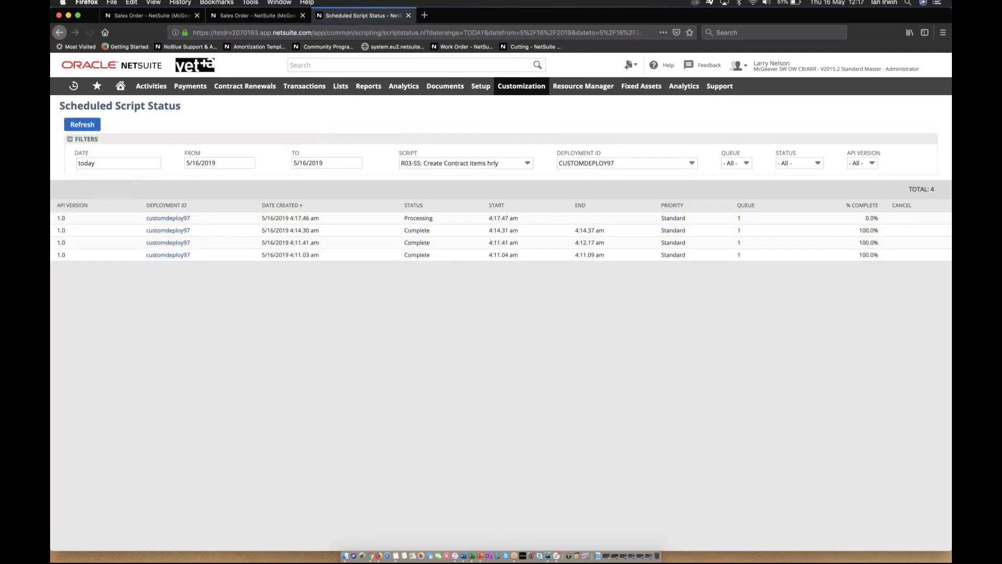
Step: Refresh the script status until Complete 100%, then return to contract 8897
click(256, 15)
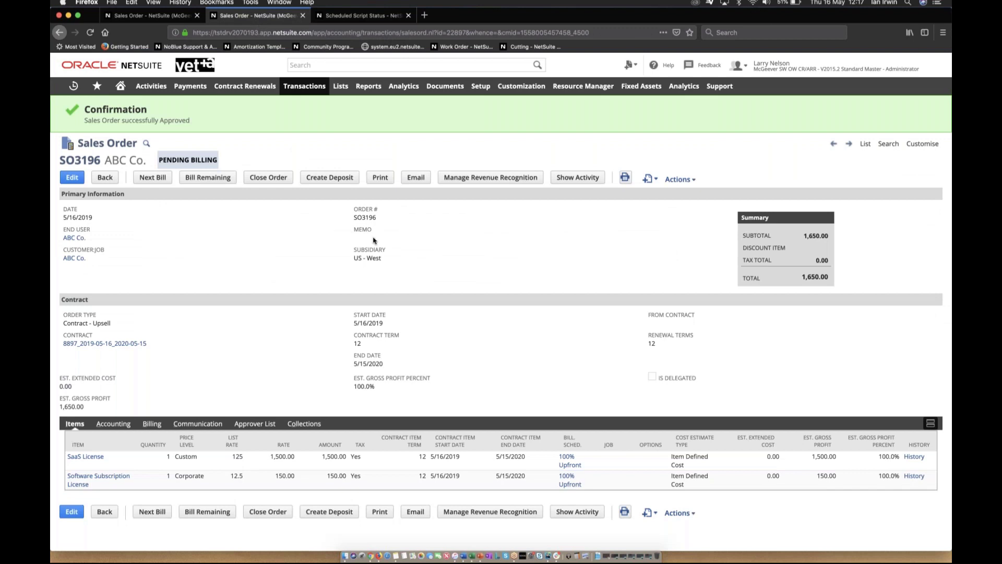
click(361, 15)
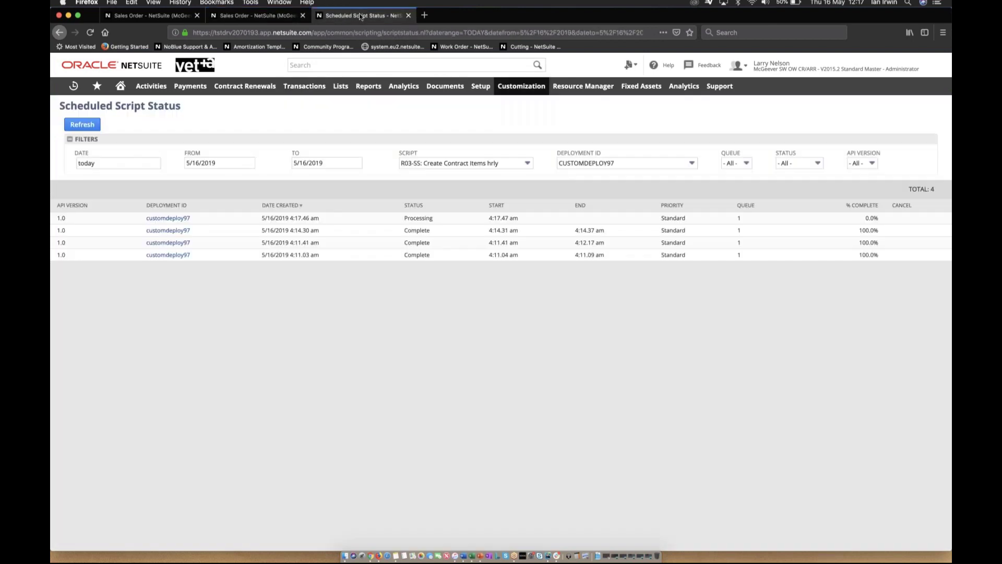
click(82, 124)
click(91, 130)
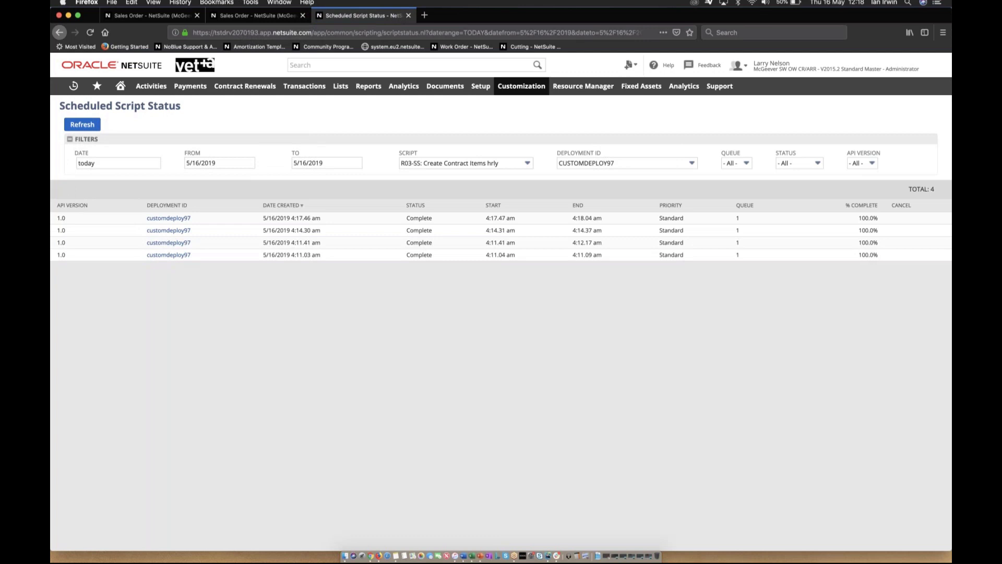
click(255, 15)
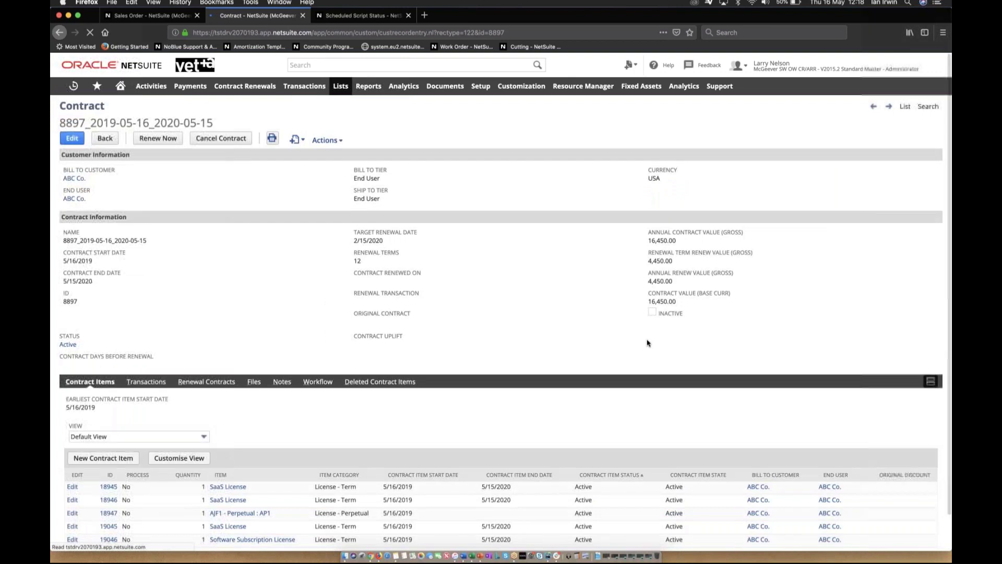
scroll(648, 342, down, 1)
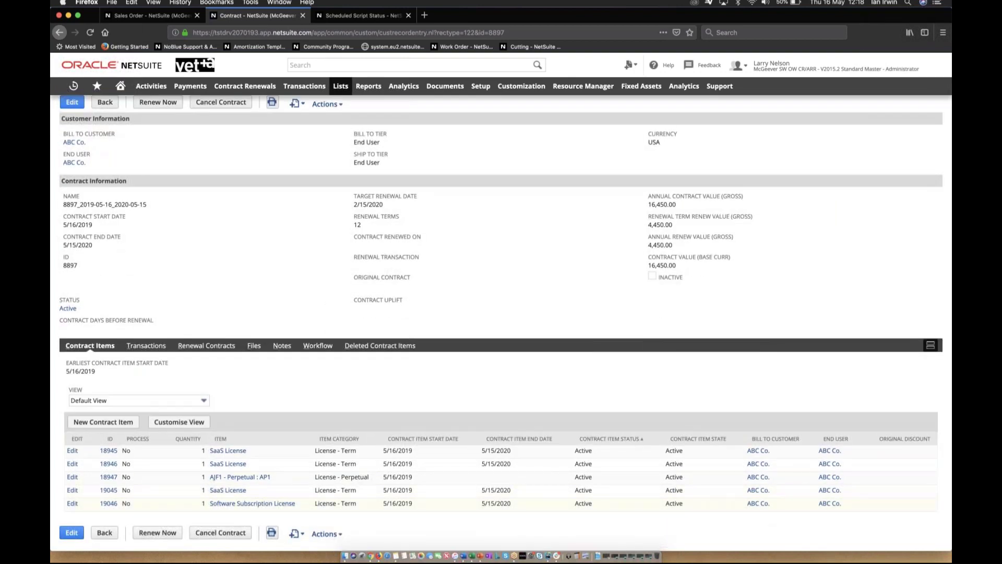
scroll(516, 339, up, 1)
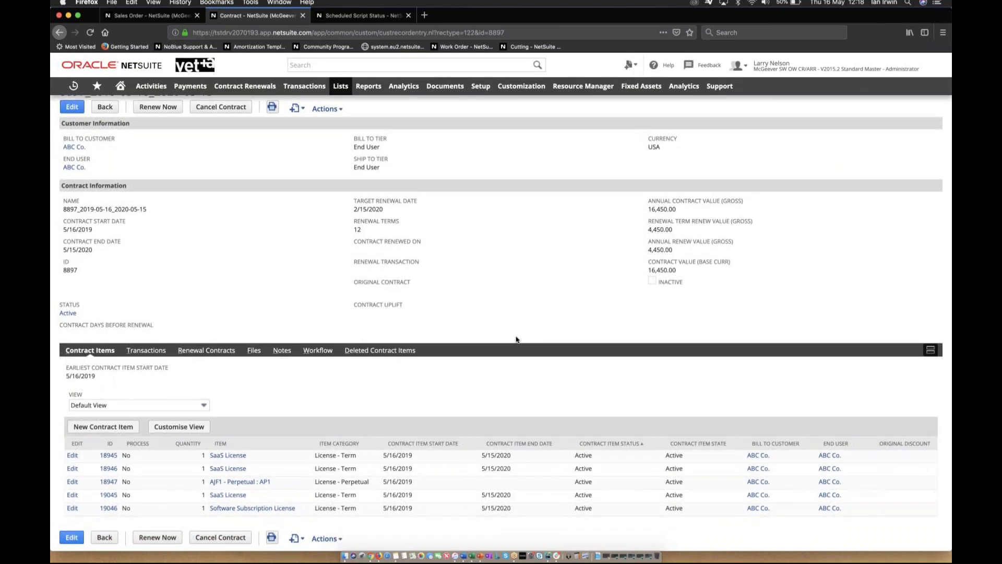
scroll(516, 339, up, 2)
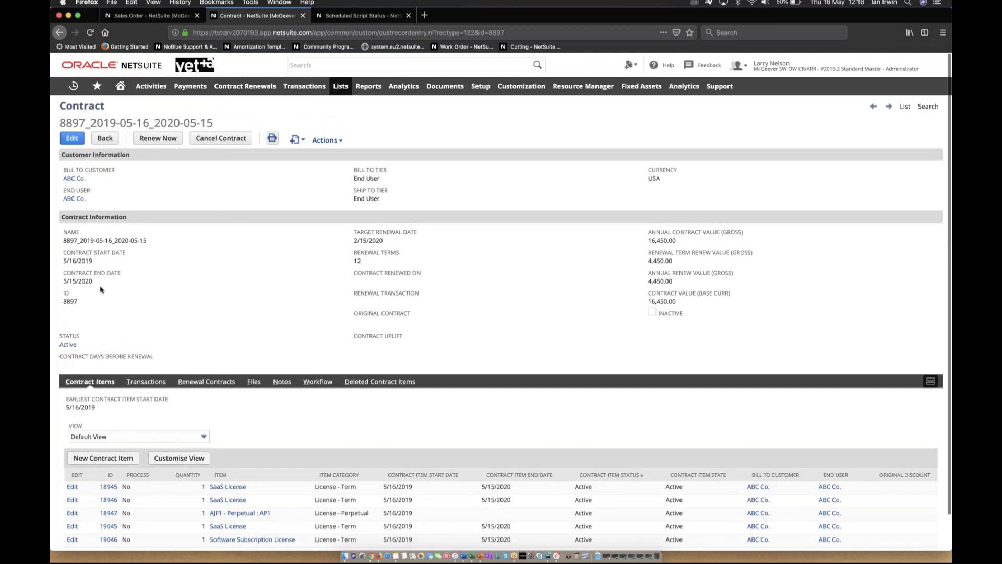
drag(94, 282, 62, 283)
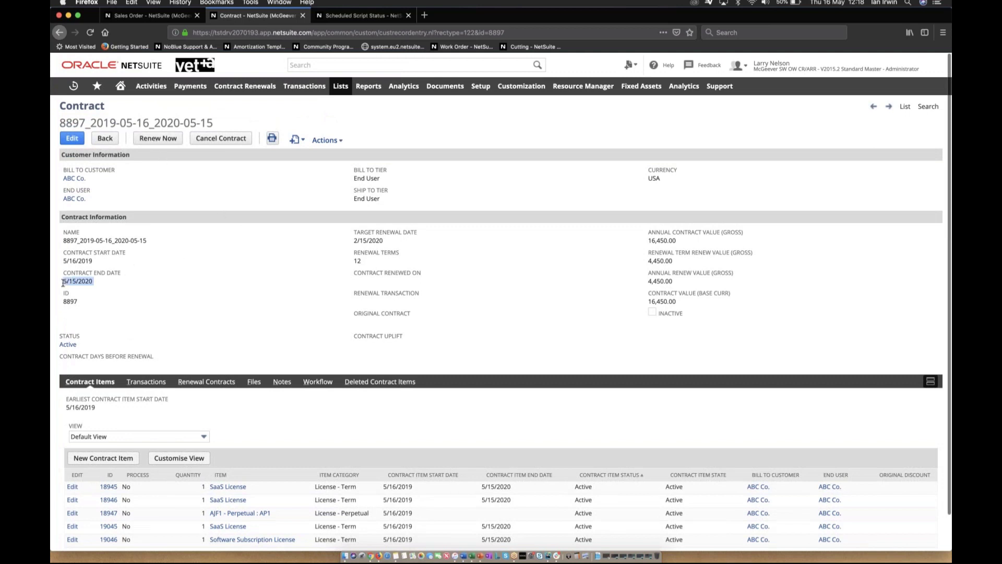
click(99, 286)
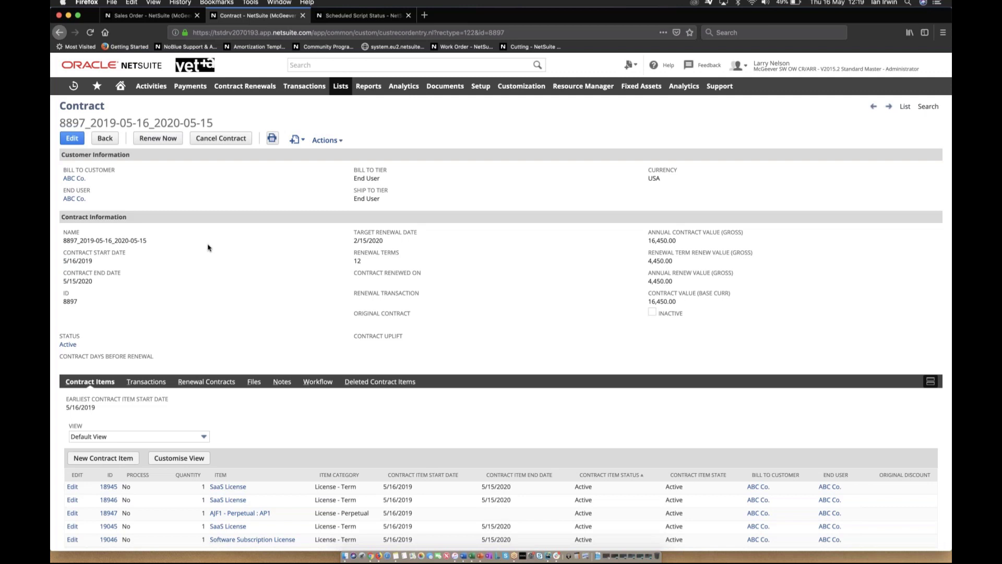
scroll(280, 327, down, 2)
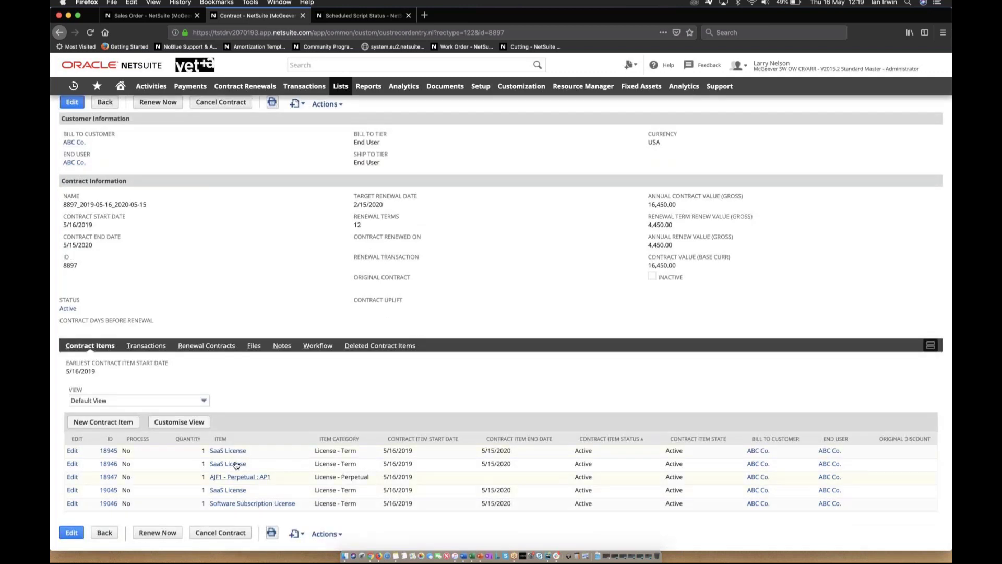
mouse_move(236, 490)
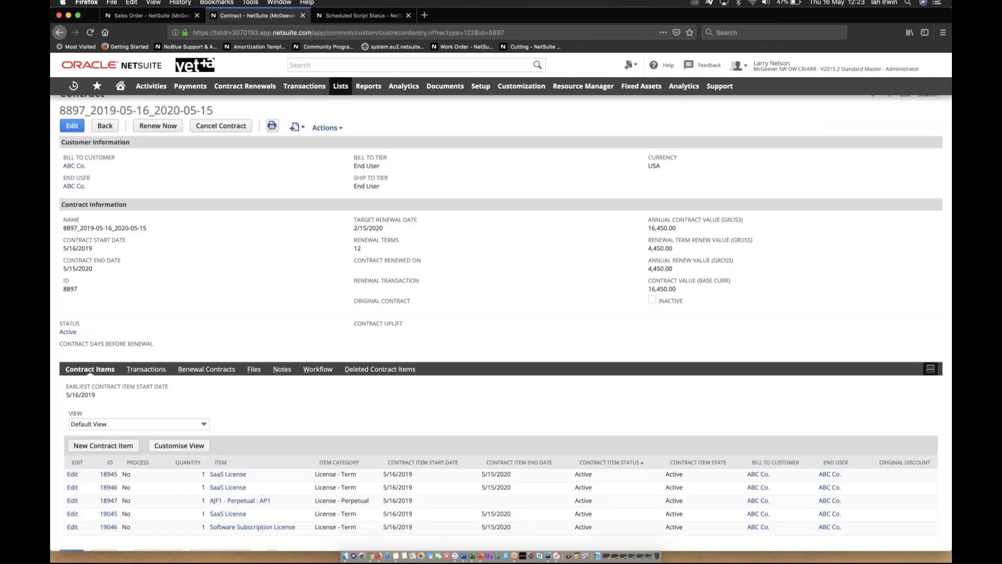
Step: Scroll up contract 8897 toward the Renew Now action
scroll(188, 142, up, 1)
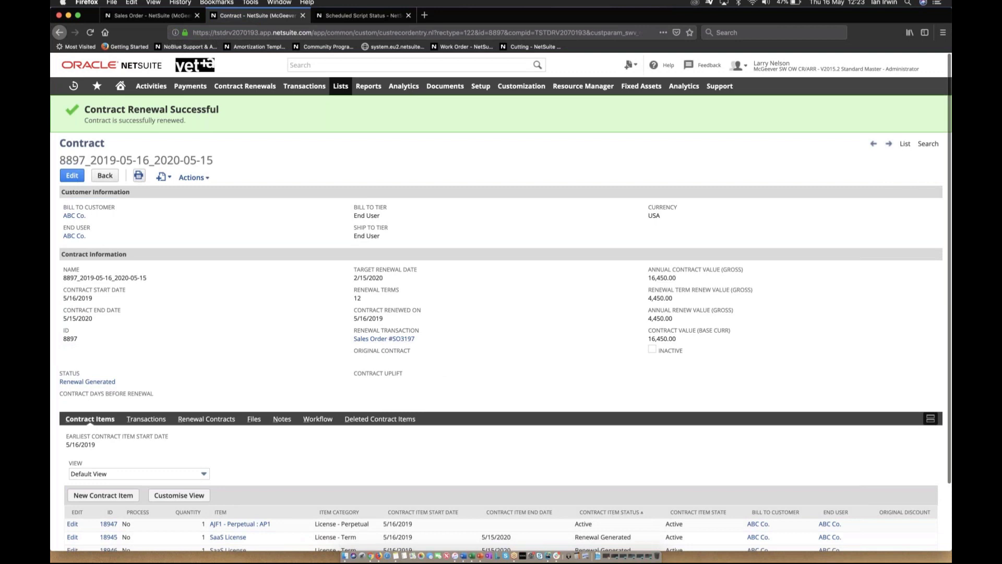
Step: Open renewal order SO3197 and review its four item lines totalling 4,895.00
click(386, 339)
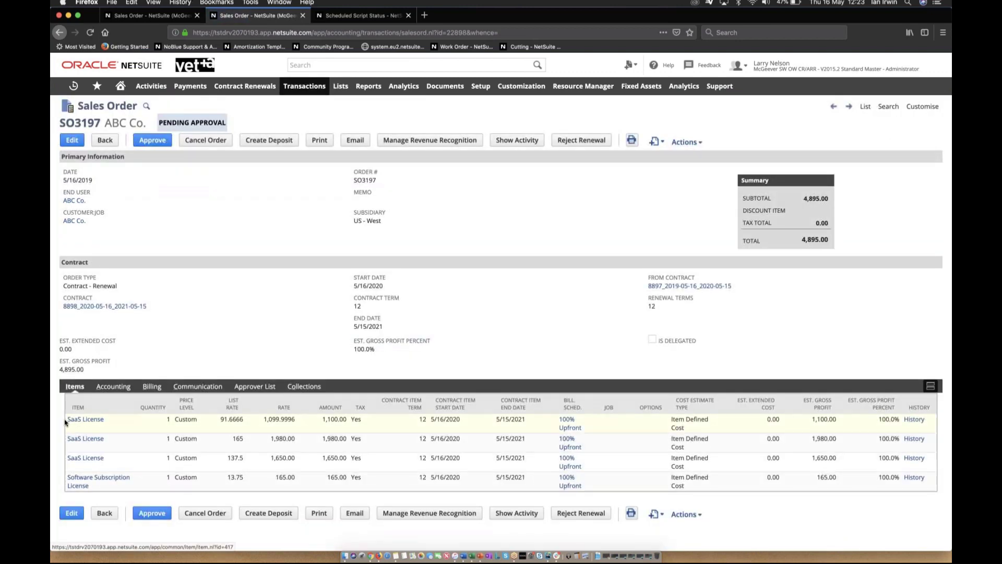
drag(66, 421, 135, 461)
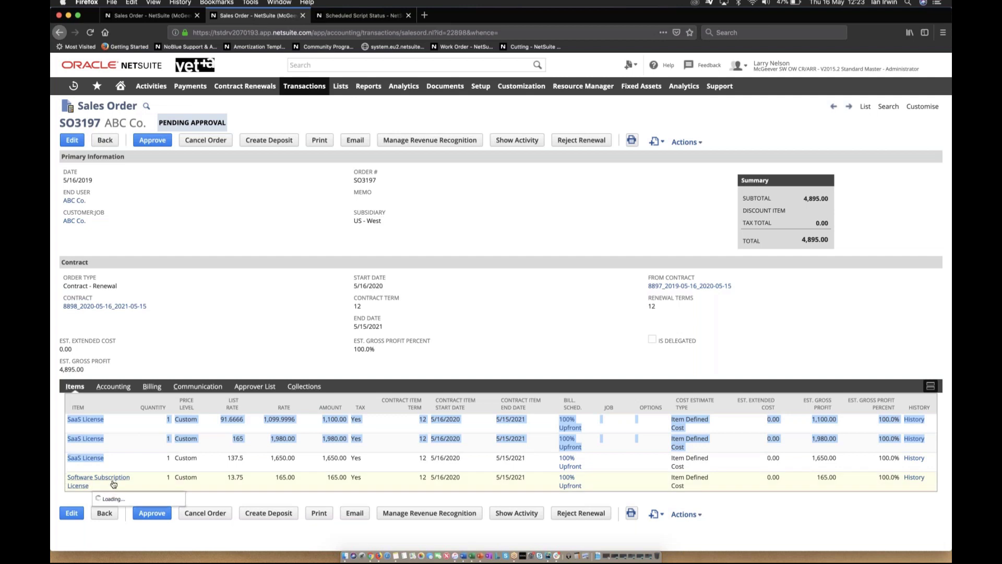
mouse_move(122, 484)
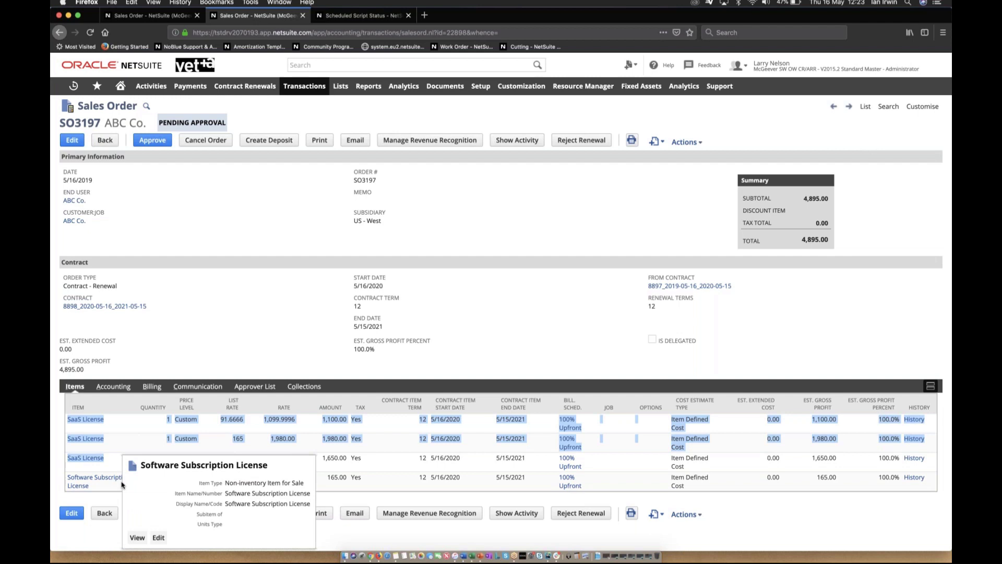
click(272, 365)
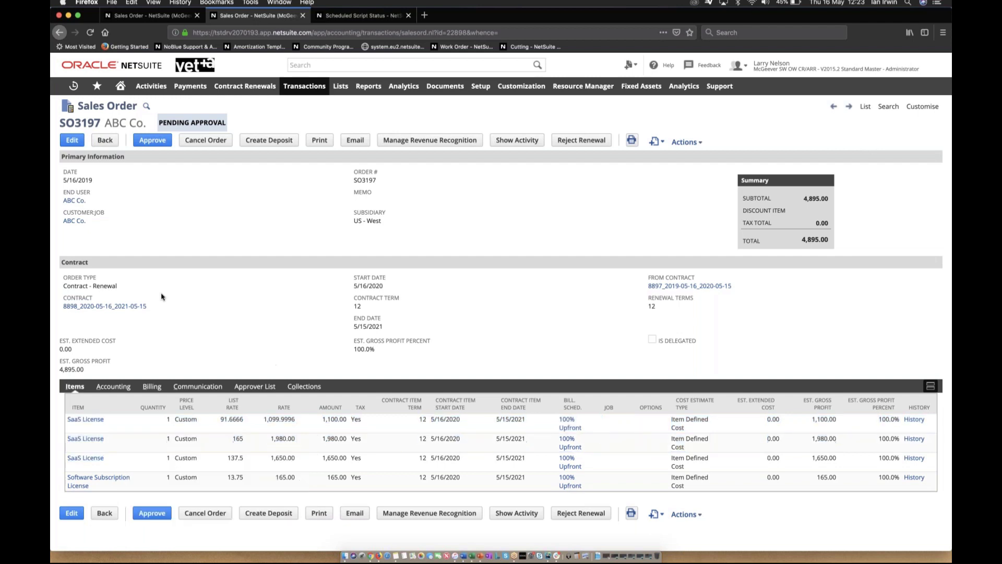